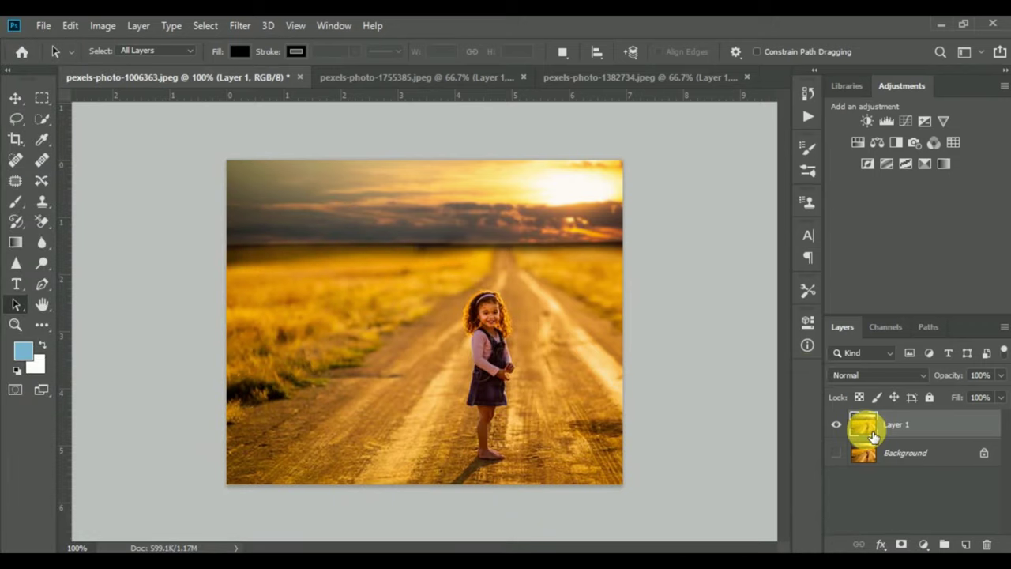
- Add a blue-to-transparent Gradient Fill layer over the road photo and bring up its Gradient Editor
left_click(923, 545)
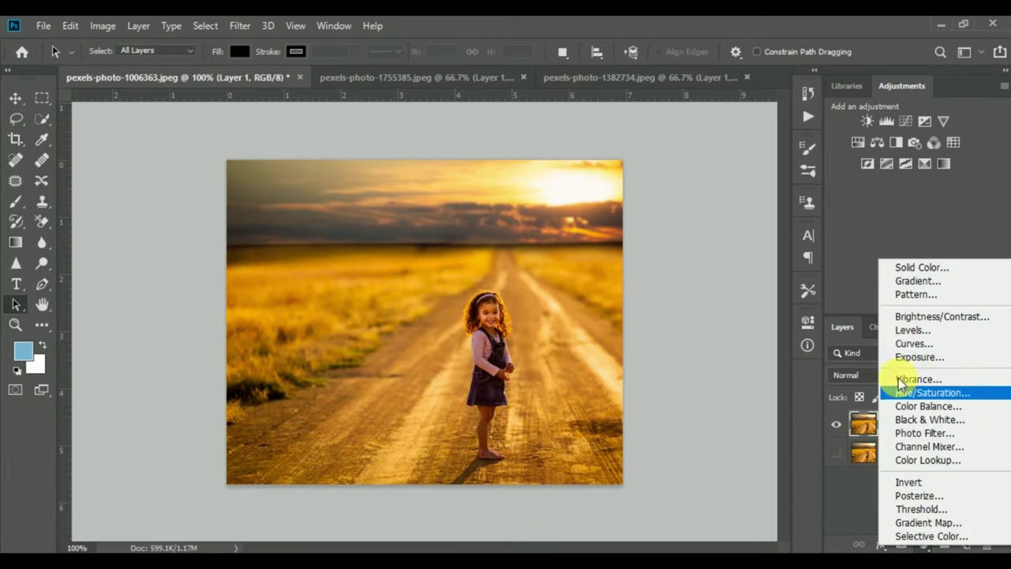
left_click(908, 280)
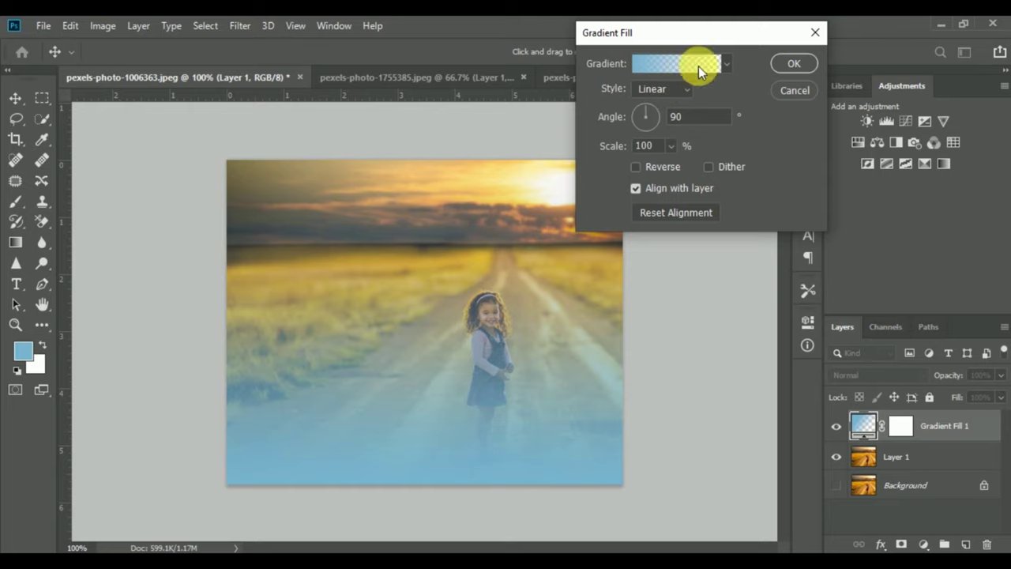
left_click_drag(663, 33, 89, 40)
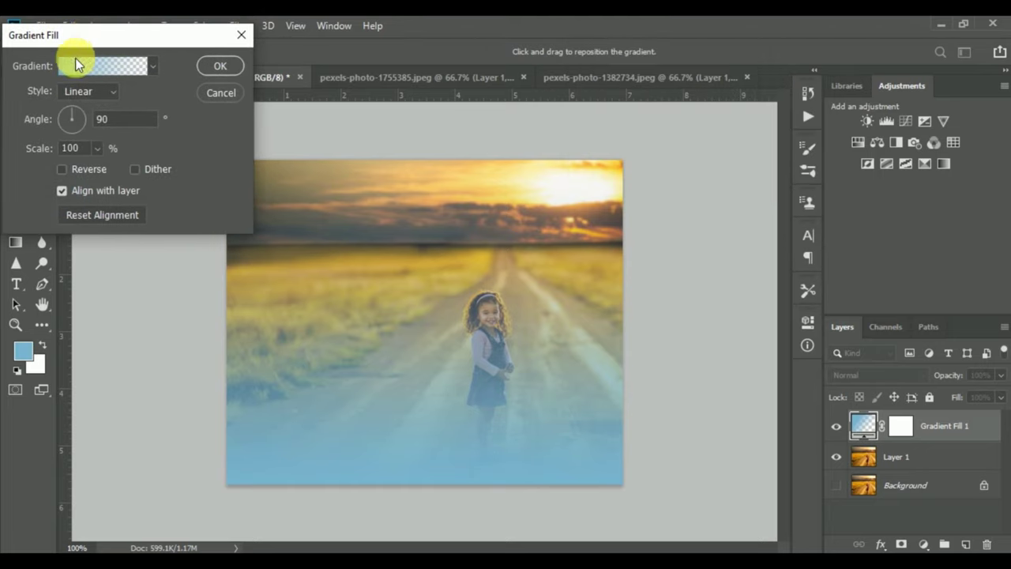
left_click(64, 66)
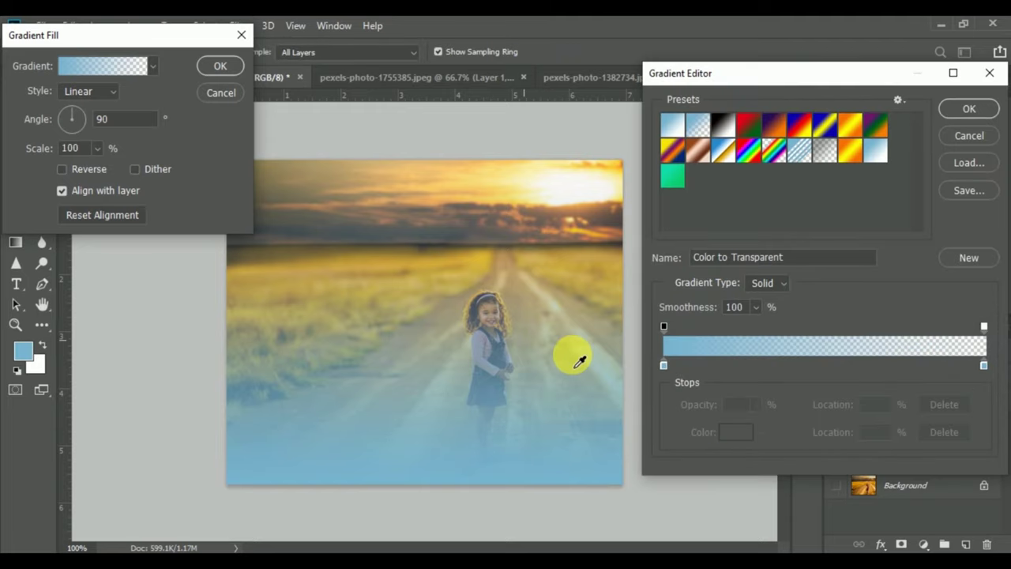
- Set the gradient's left stop to the golden sky colour f6d46c sampled near the sun
left_click(662, 367)
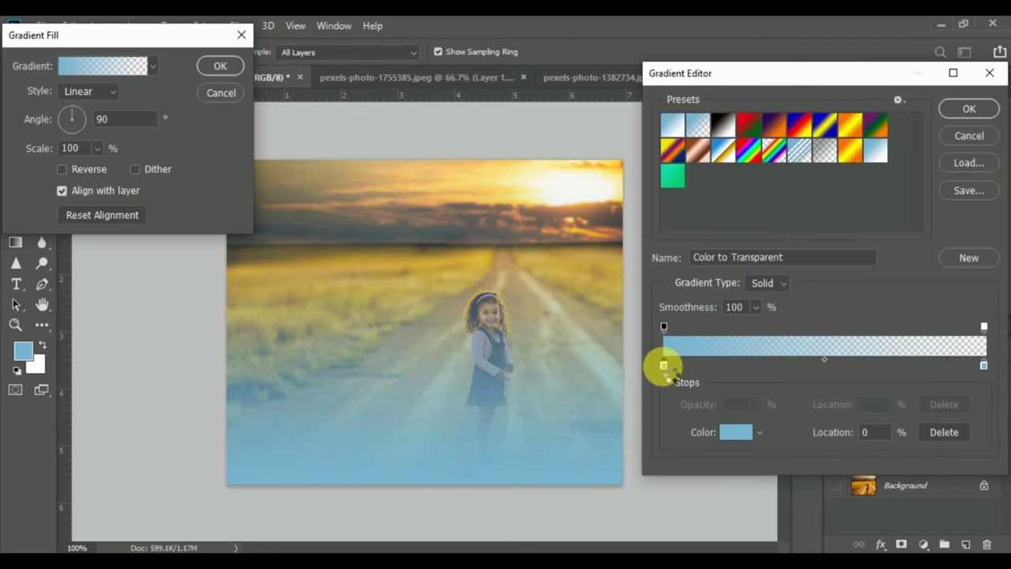
double_click(663, 366)
left_click(553, 193)
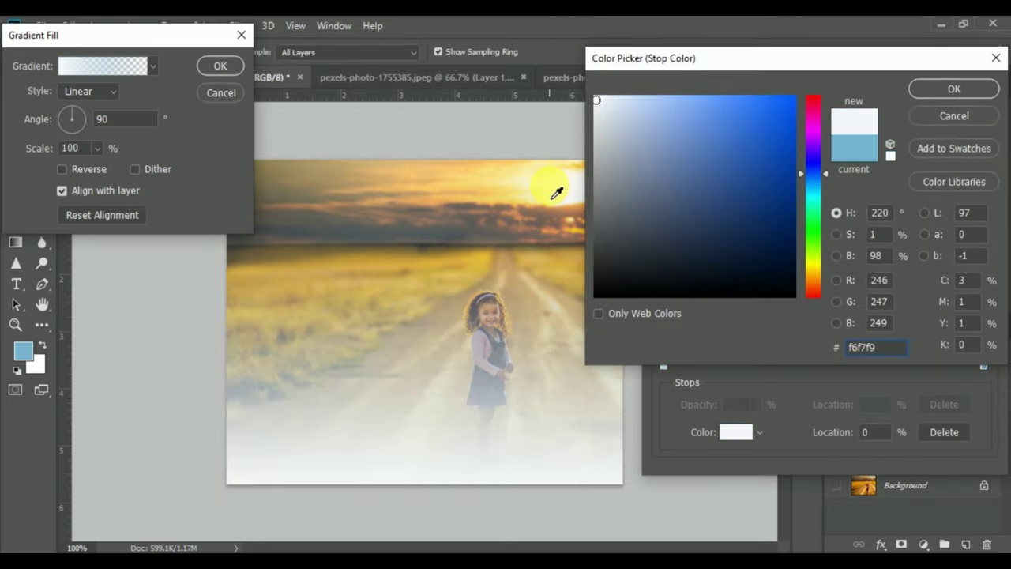
left_click(496, 191)
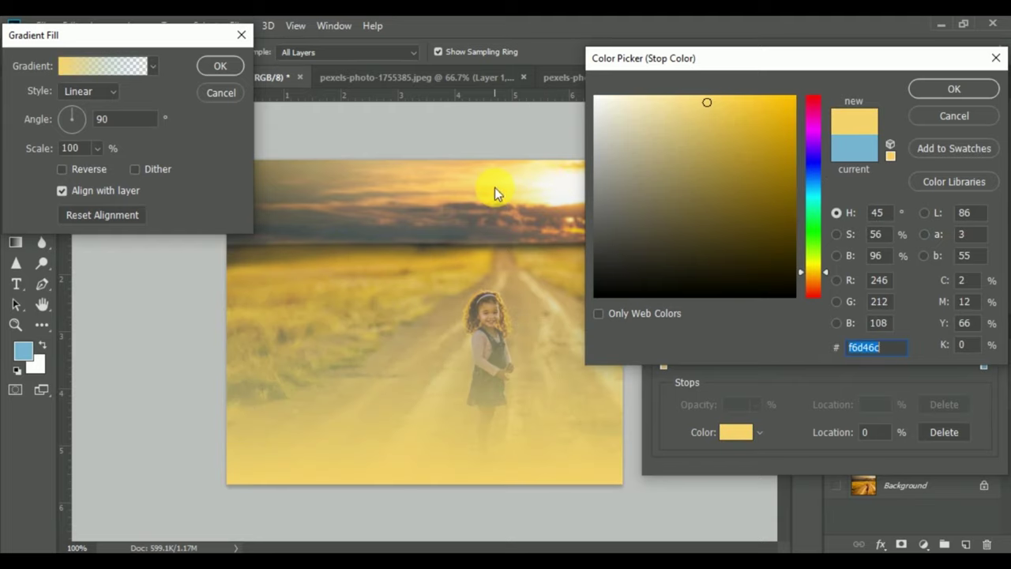
left_click(934, 96)
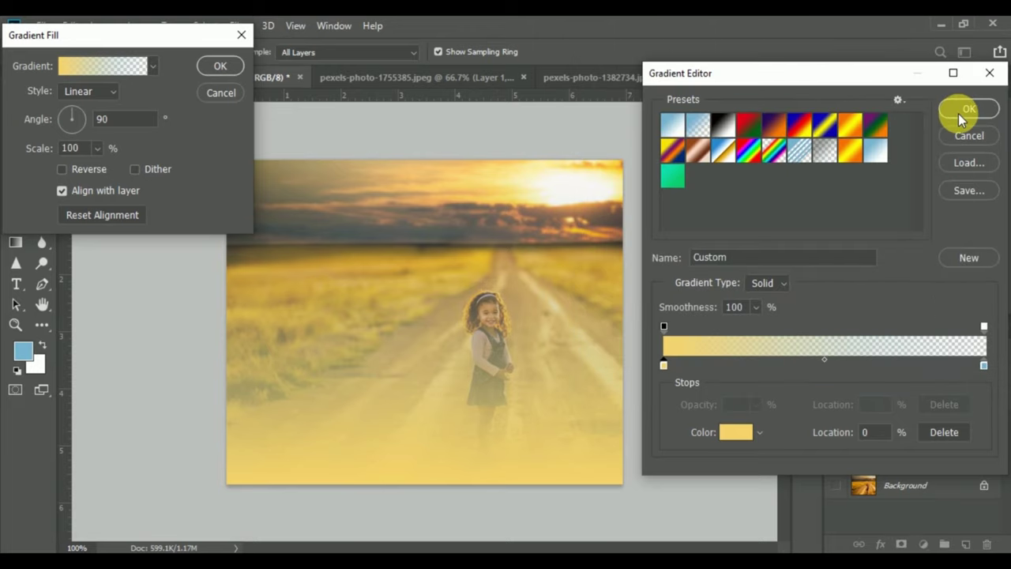
left_click(959, 114)
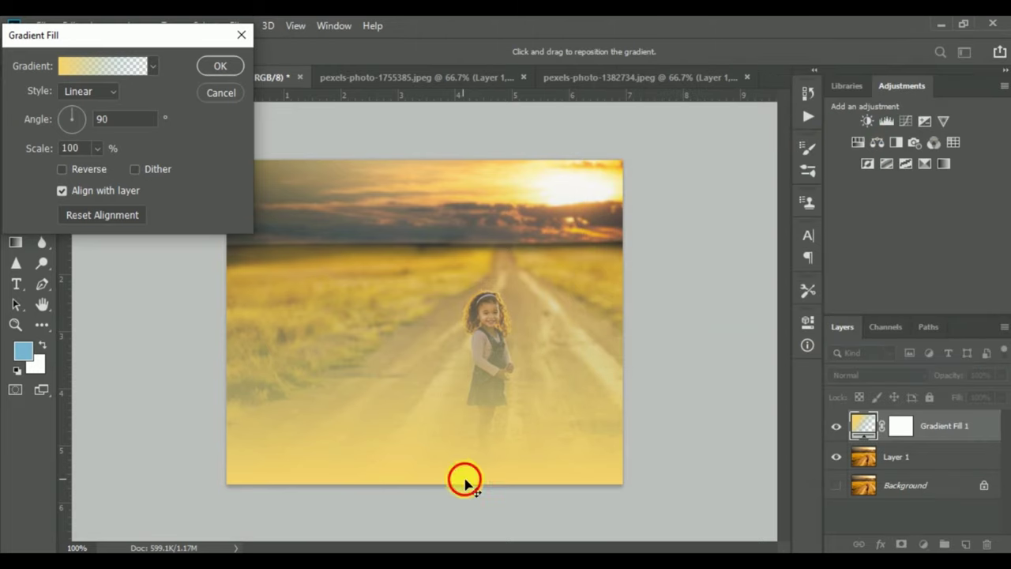
- Shift the gradient up and turn on Reverse so the golden tint starts at the top
mouse_move(463, 479)
left_mouse_down()
mouse_move(511, 334)
mouse_move(514, 271)
mouse_move(514, 478)
left_mouse_up()
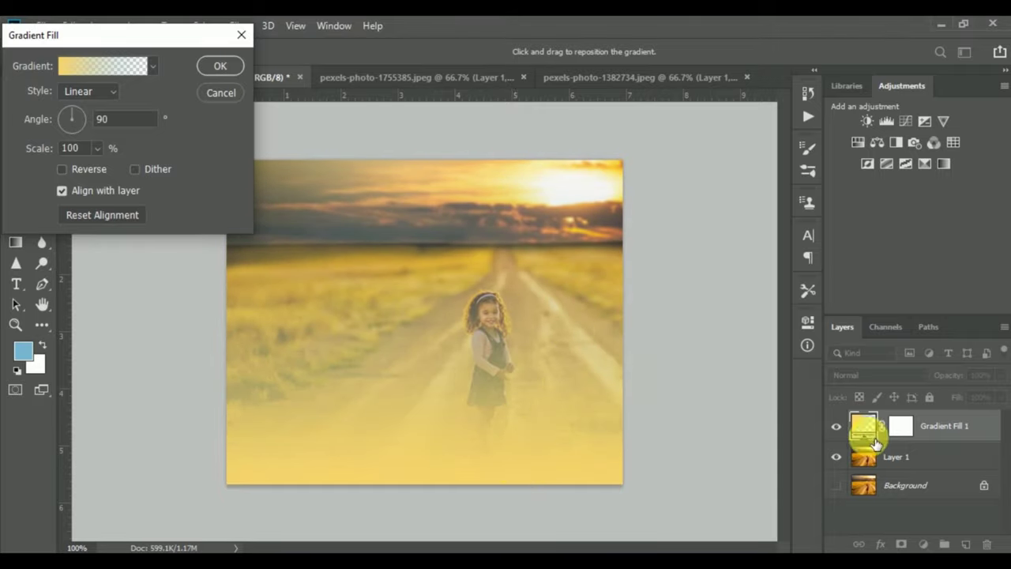
left_click(63, 169)
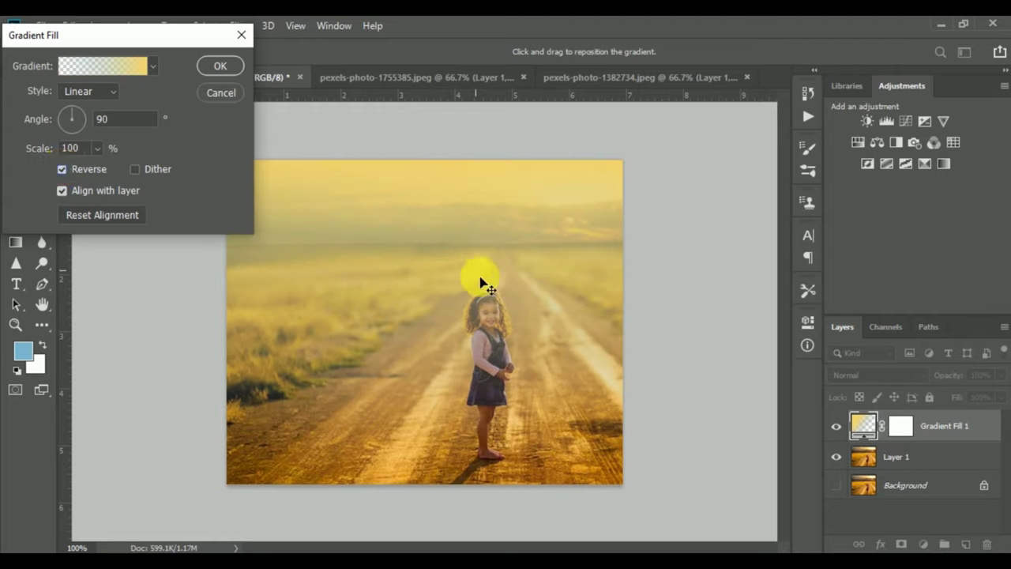
left_click(138, 69)
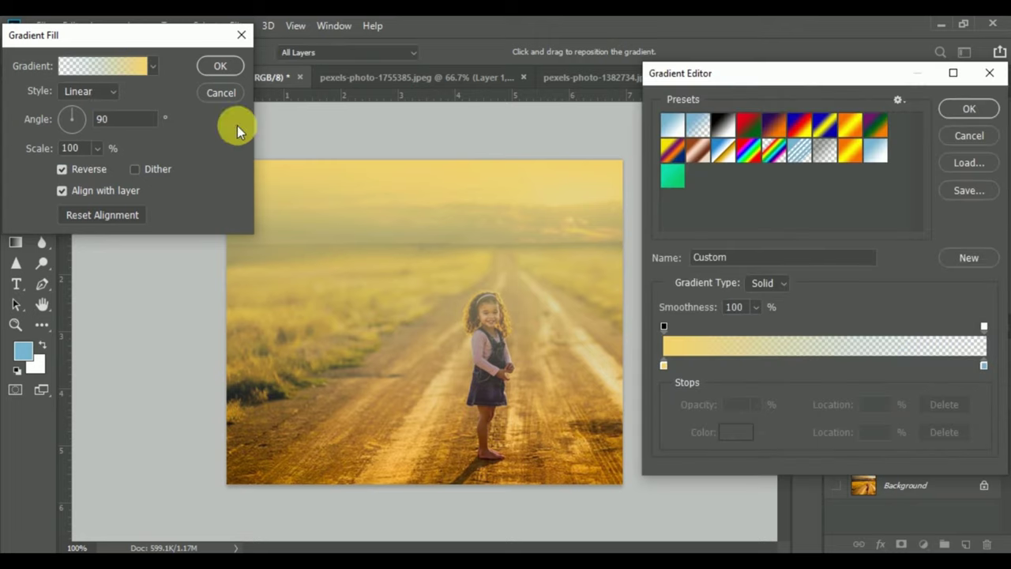
- Change the left gradient stop to a warmer, more saturated orange sampled from the photo
left_click(663, 366)
double_click(664, 366)
left_click(402, 455)
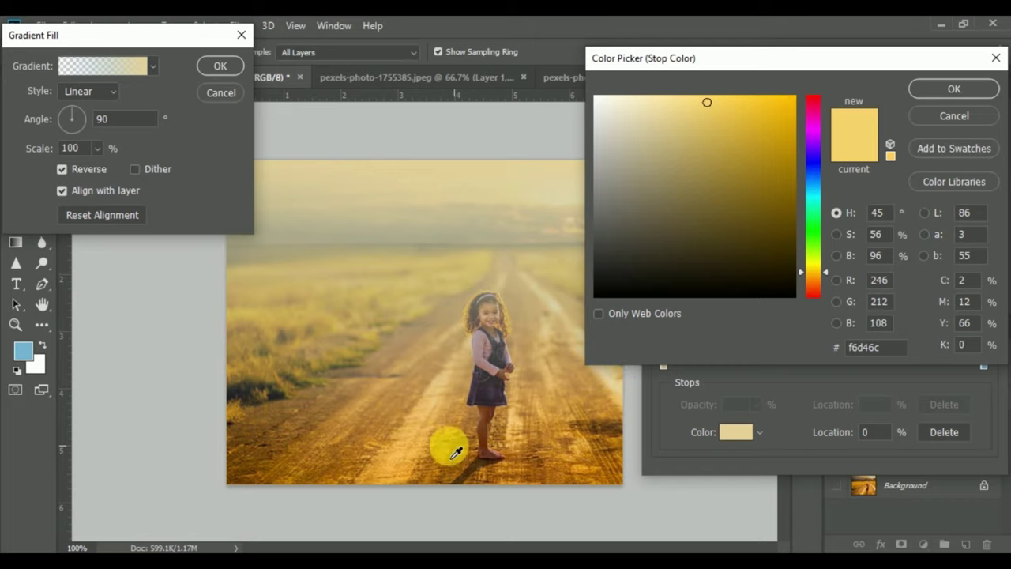
left_click(403, 459)
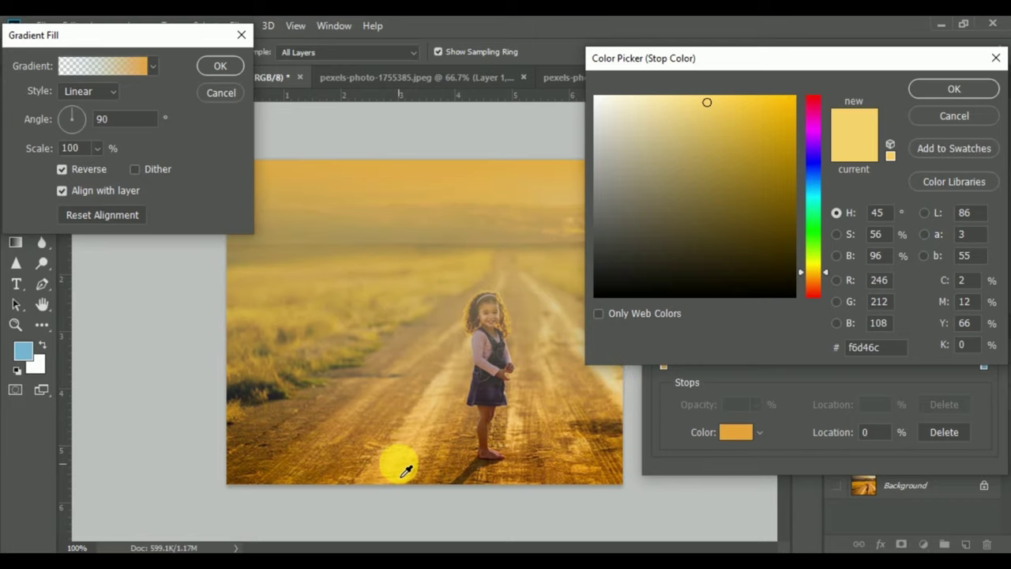
left_click(947, 88)
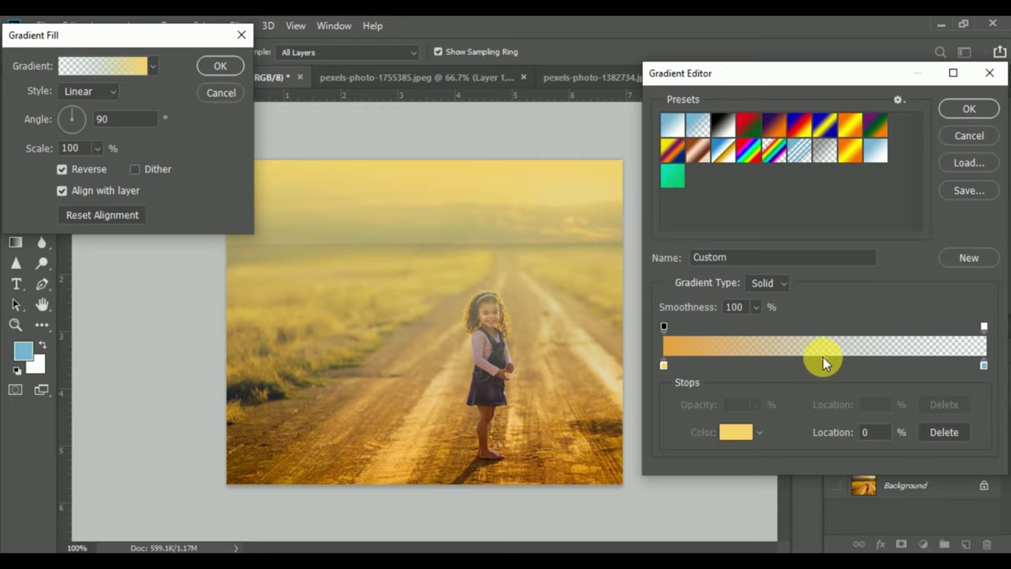
- Move the gradient midpoint and end stop right to 95%, then apply the gradient fill
left_click_drag(825, 359, 927, 356)
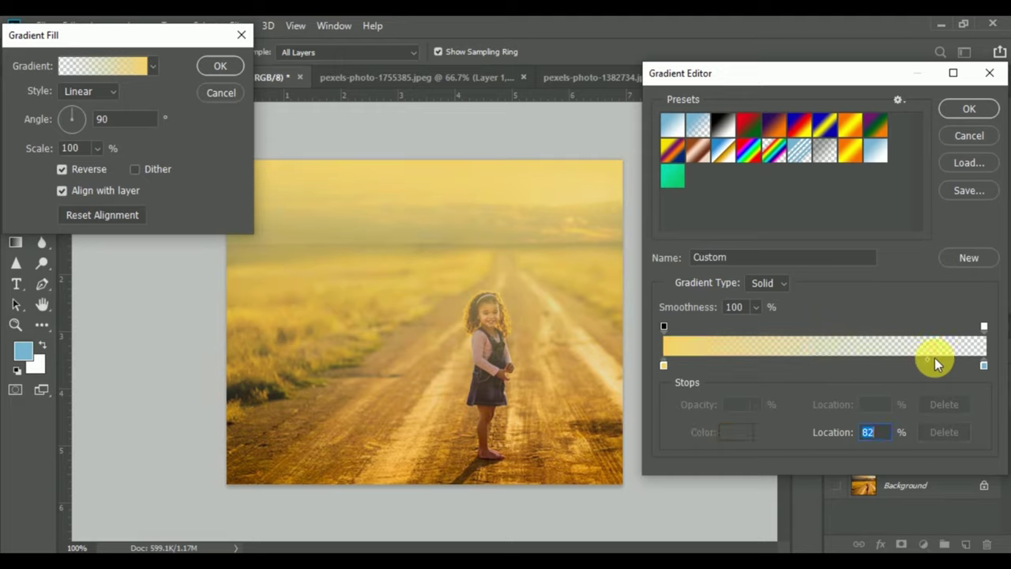
left_click_drag(959, 357, 975, 362)
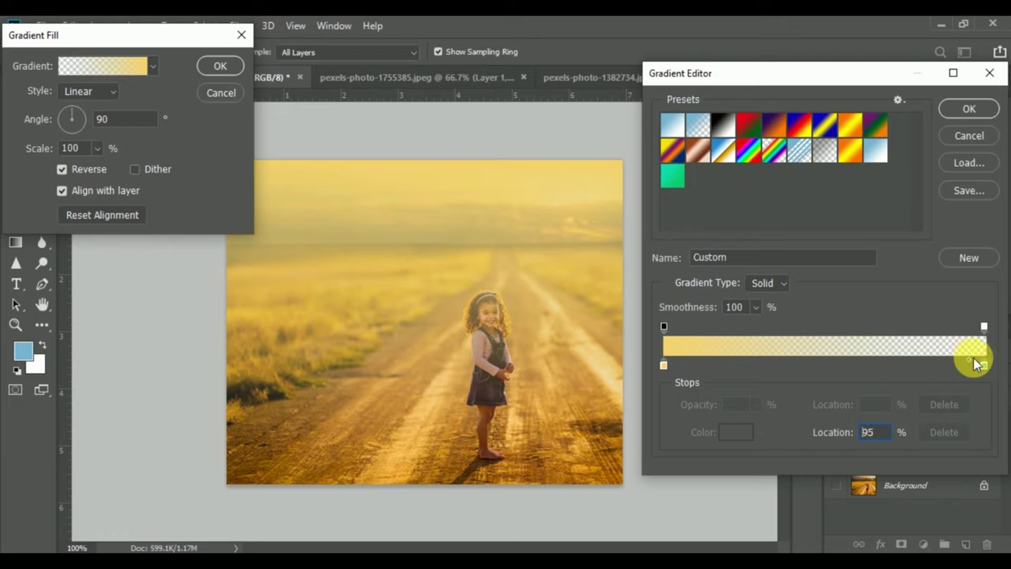
left_click(967, 110)
left_click(217, 63)
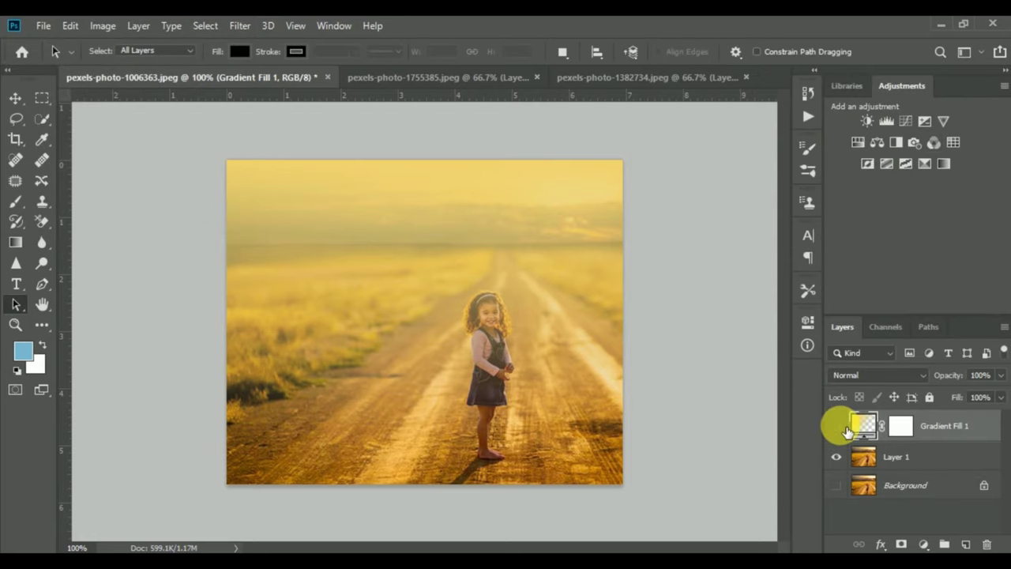
- Toggle Gradient Fill 1 off and on twice to compare against the original road photo
left_click(836, 427)
left_click(840, 426)
left_click(844, 428)
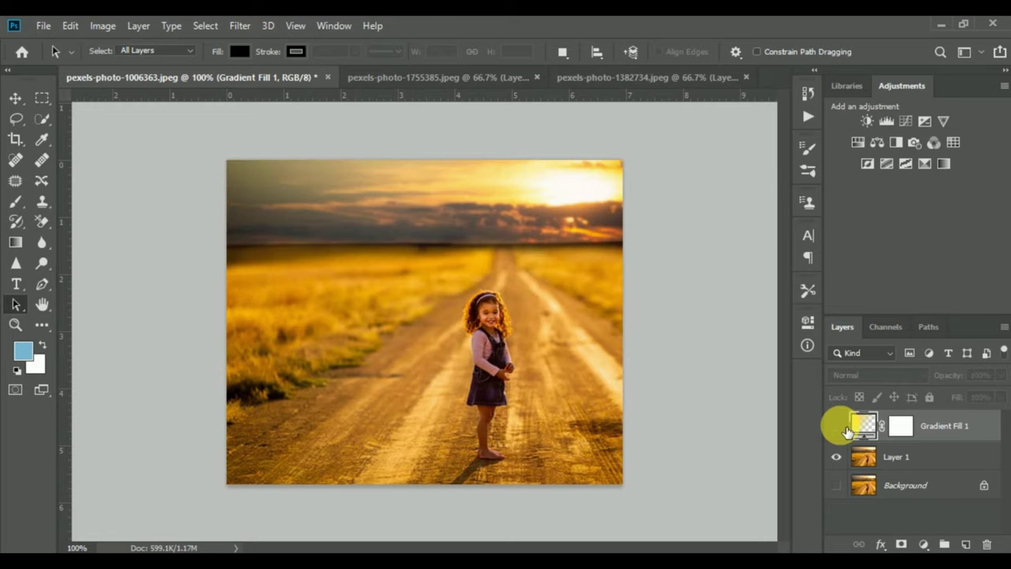
left_click(837, 426)
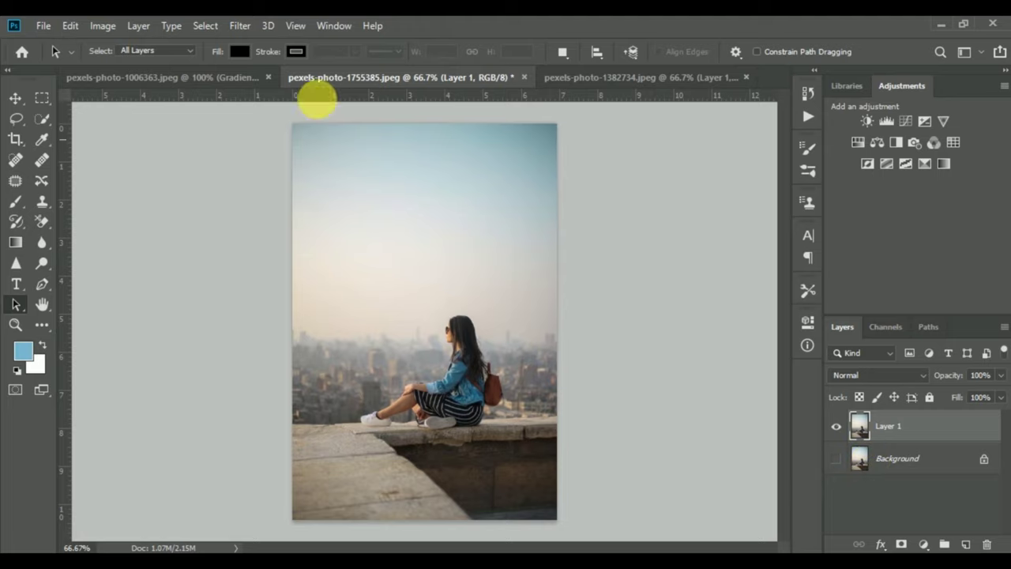
- Launch Filter > Camera Raw Filter on the rooftop photo's Layer 1
left_click(239, 28)
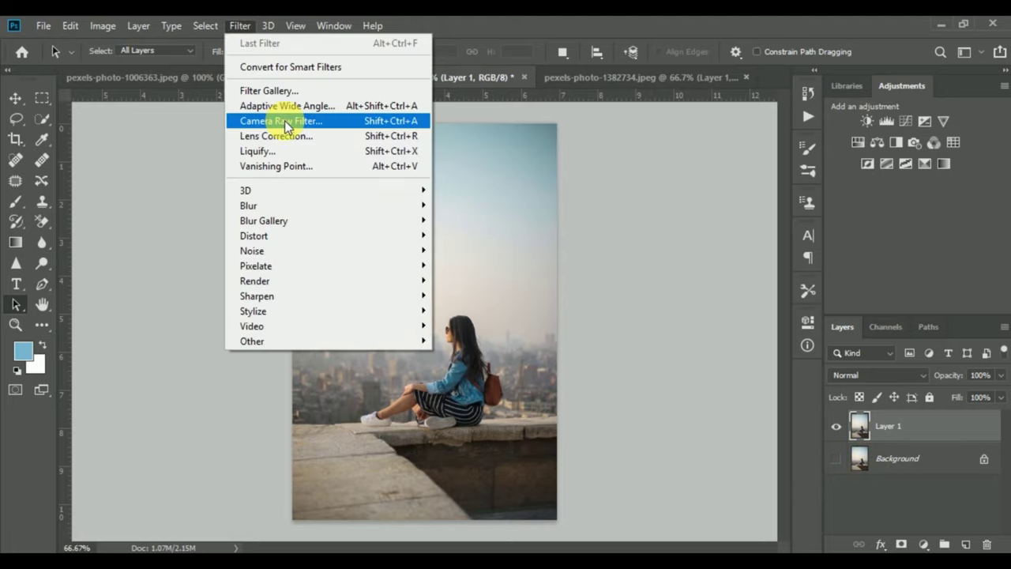
left_click(286, 121)
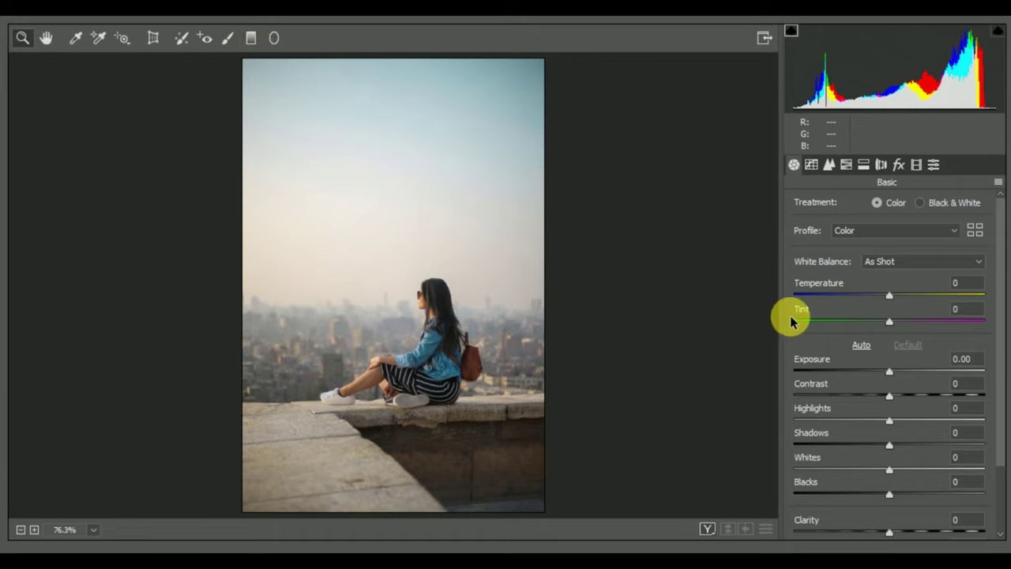
- Set Camera Raw Tint -64, Temperature +80, Highlights -13 and Shadows -5
left_click_drag(892, 335, 829, 337)
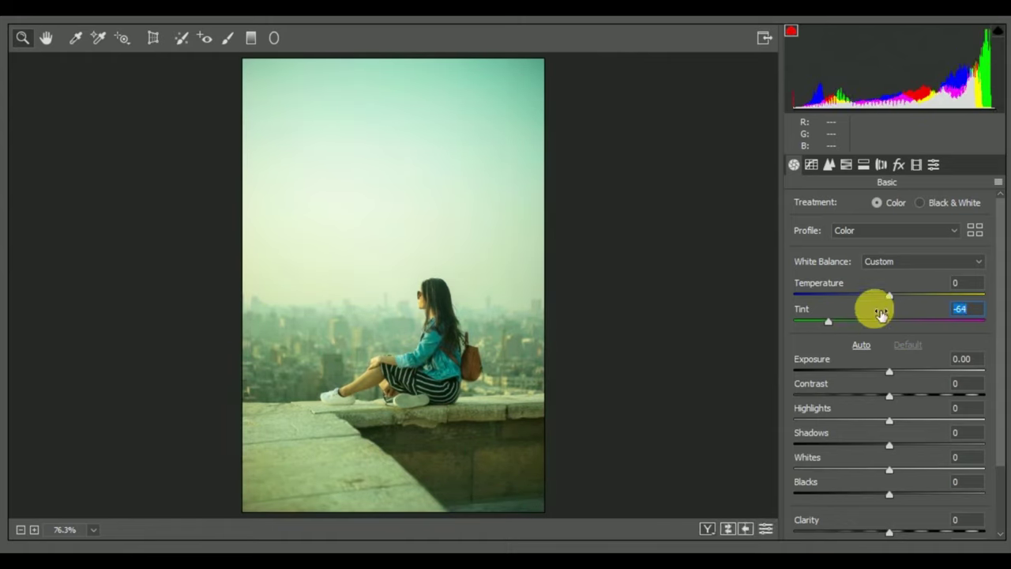
left_click_drag(890, 295, 965, 307)
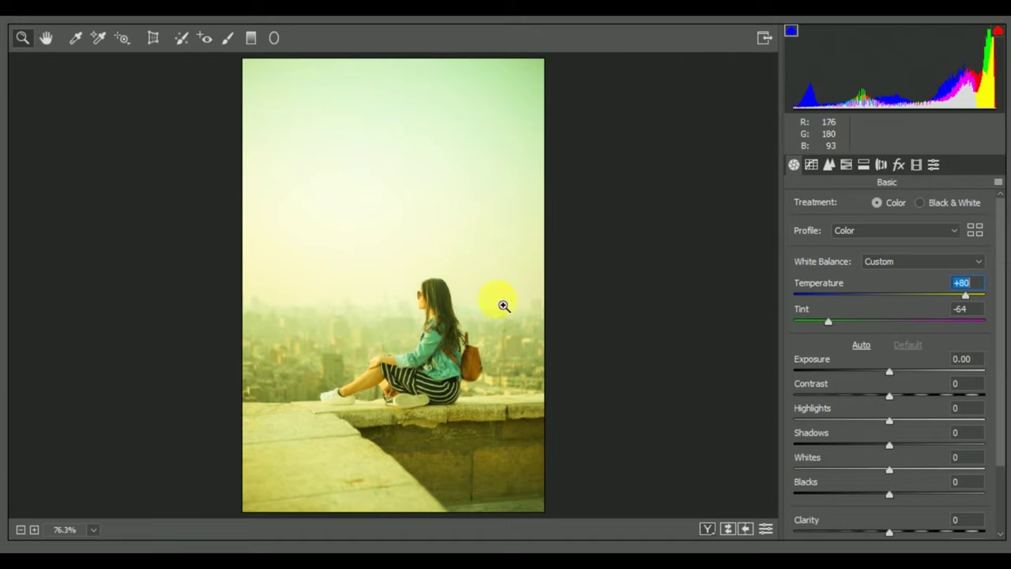
scroll(853, 497, "down", 2)
scroll(852, 495, "up", 2)
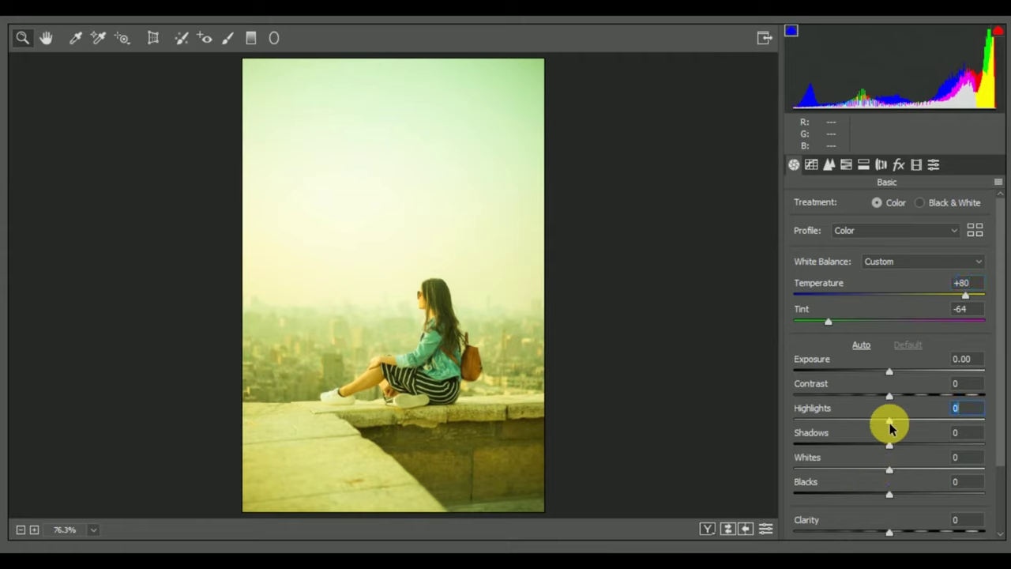
left_click_drag(888, 426, 880, 431)
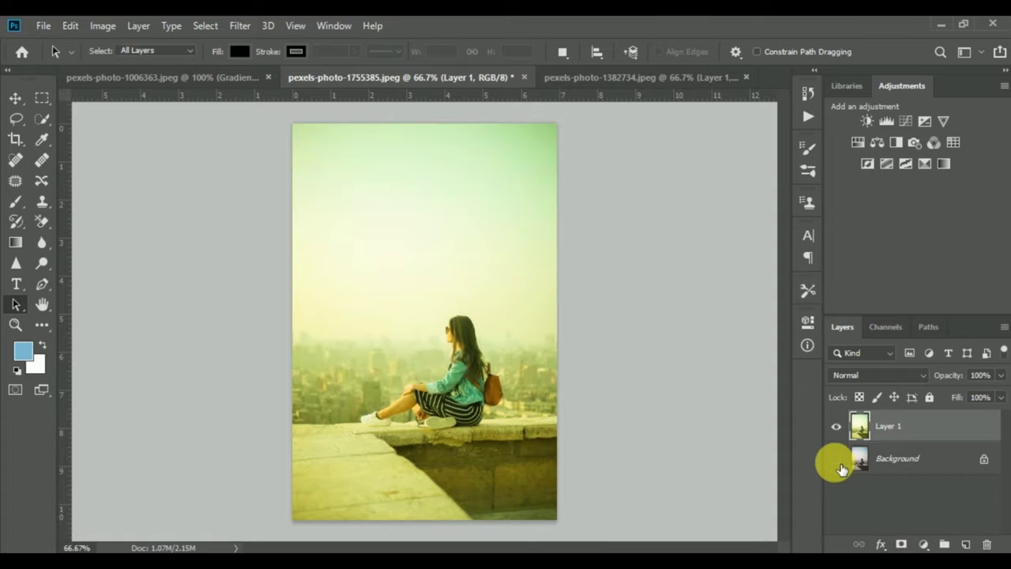
- Toggle Layer 1 repeatedly to compare the grade, then switch to pexels-photo-1382734.jpeg
left_click(839, 461)
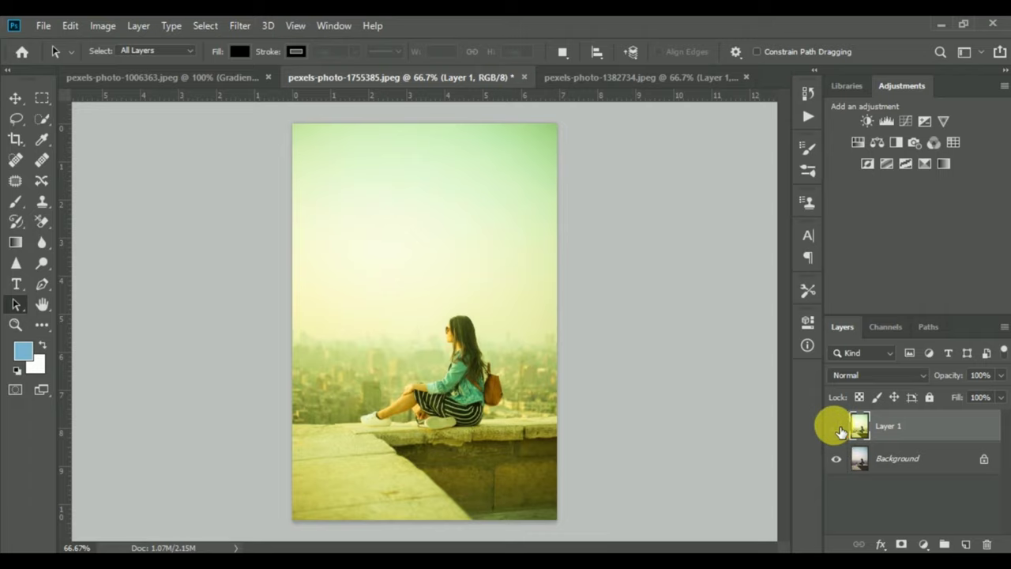
left_click(837, 428)
left_click(837, 427)
left_click(837, 428)
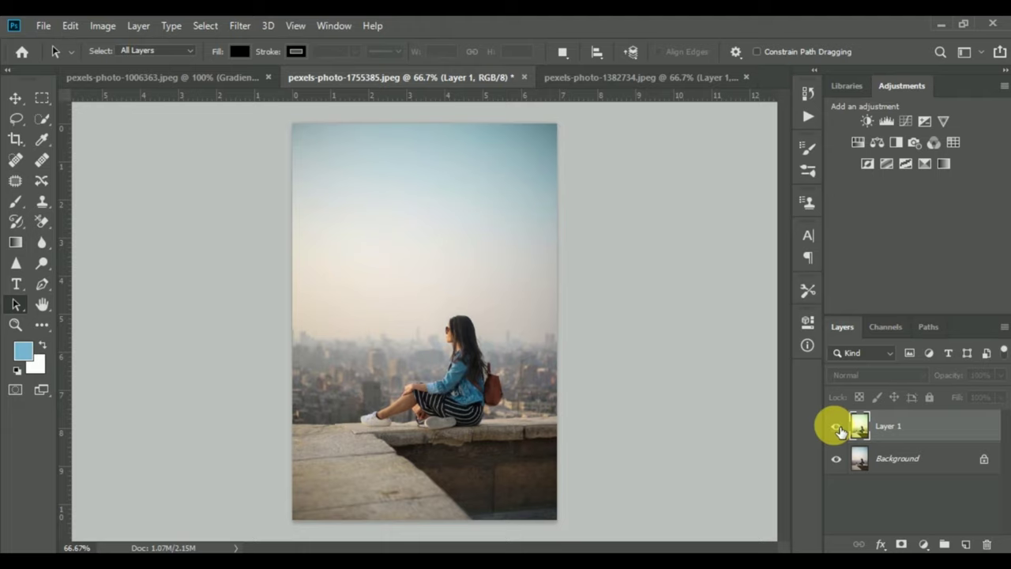
left_click(837, 428)
left_click(837, 428)
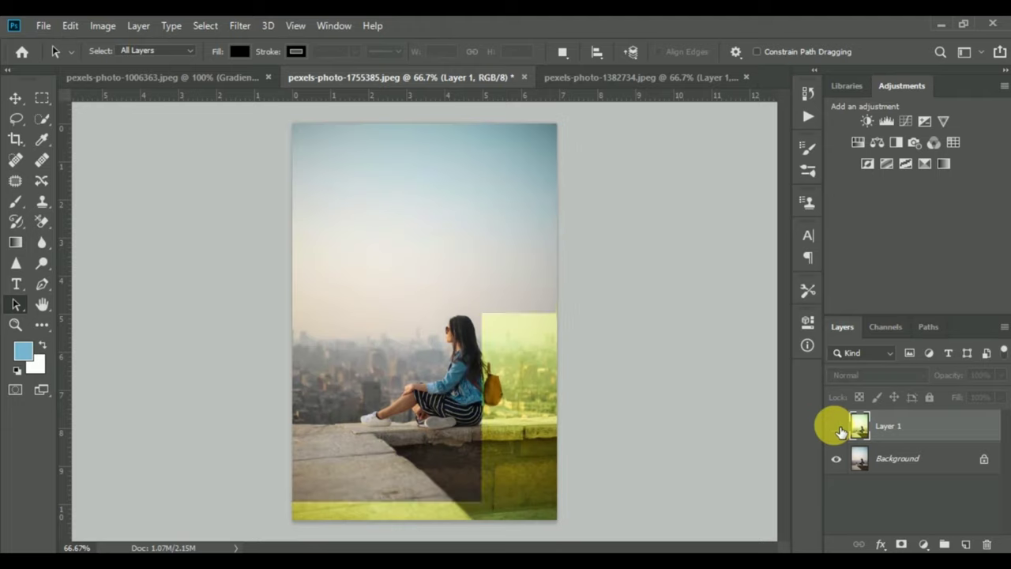
left_click(837, 429)
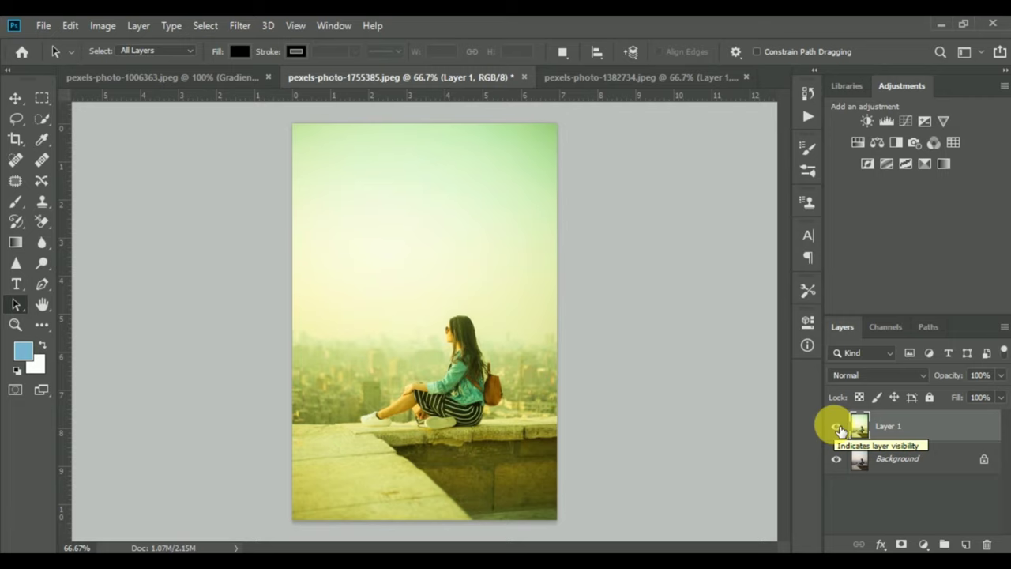
left_click(580, 77)
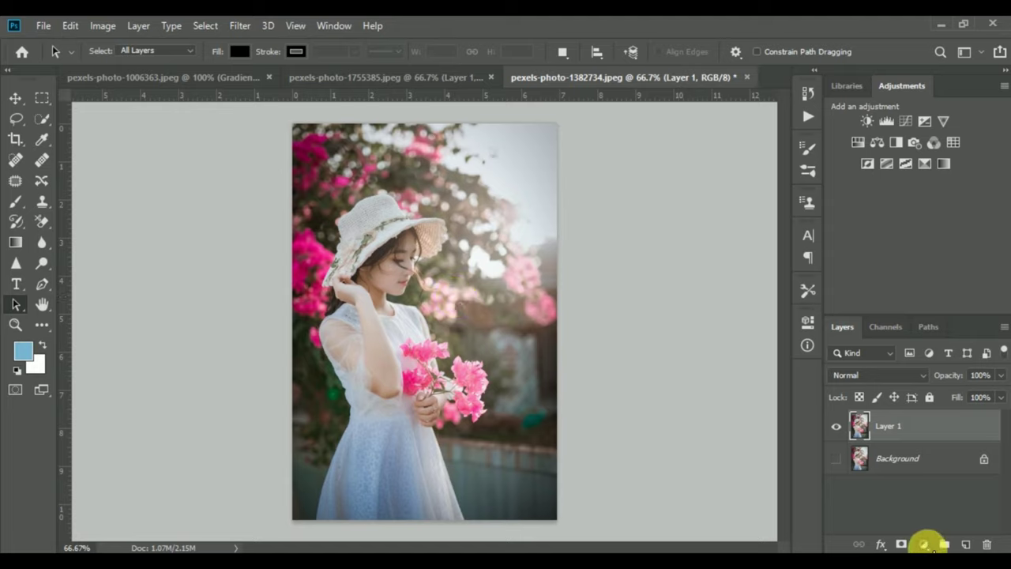
left_click(922, 543)
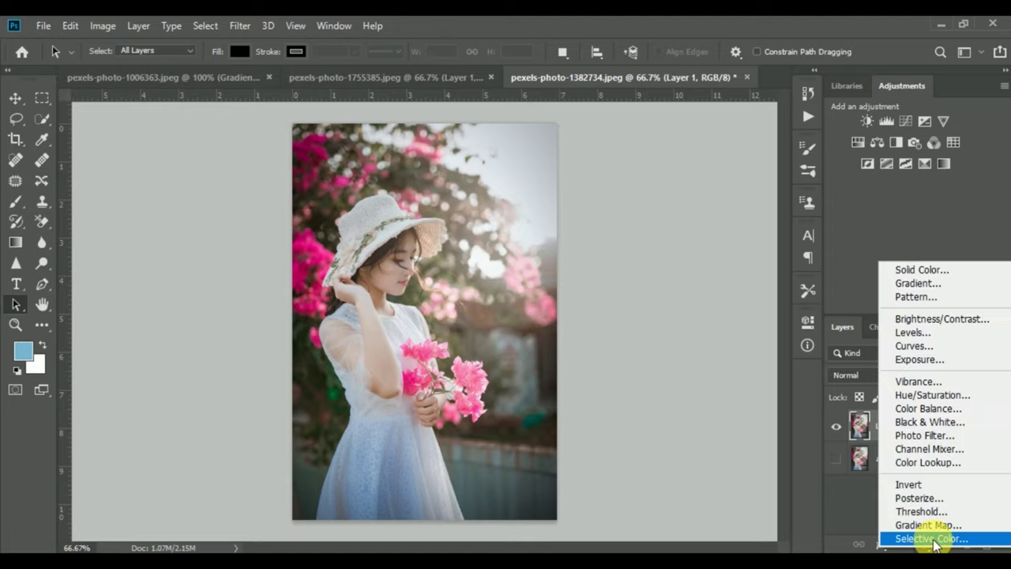
- Add a Radial Gradient Fill layer centred toward the flower photo's lower left
left_click(910, 283)
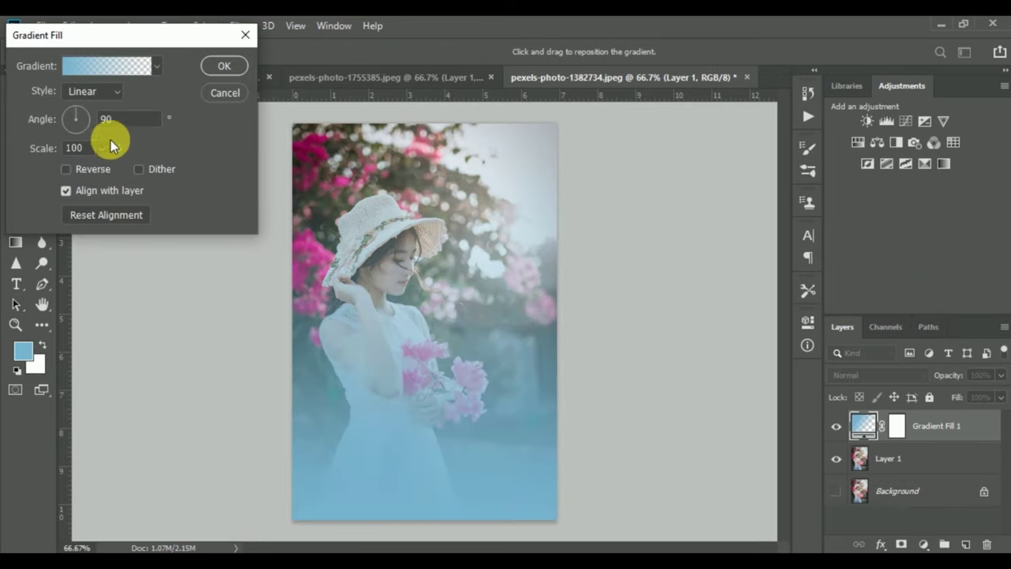
left_click(116, 93)
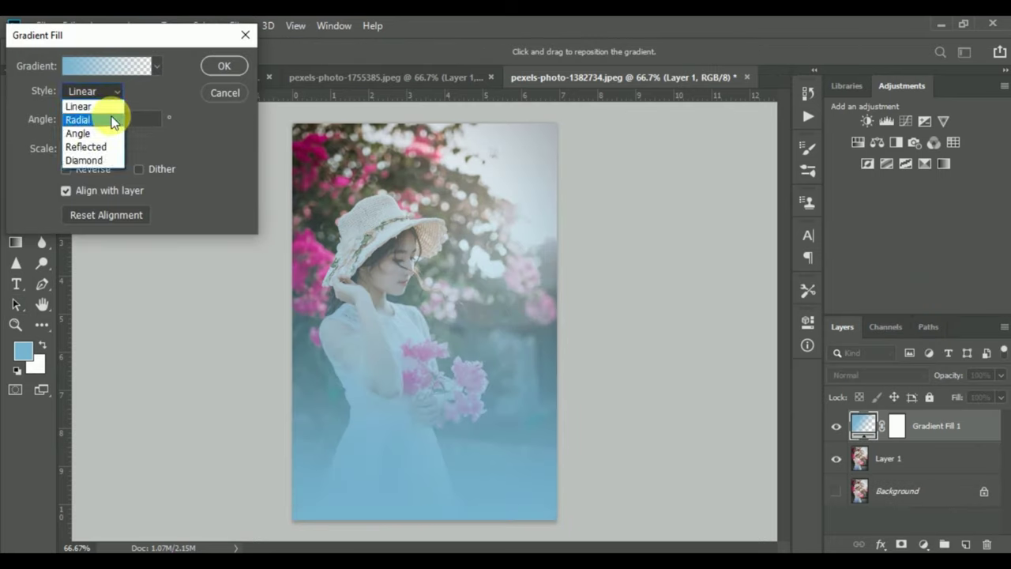
left_click(113, 121)
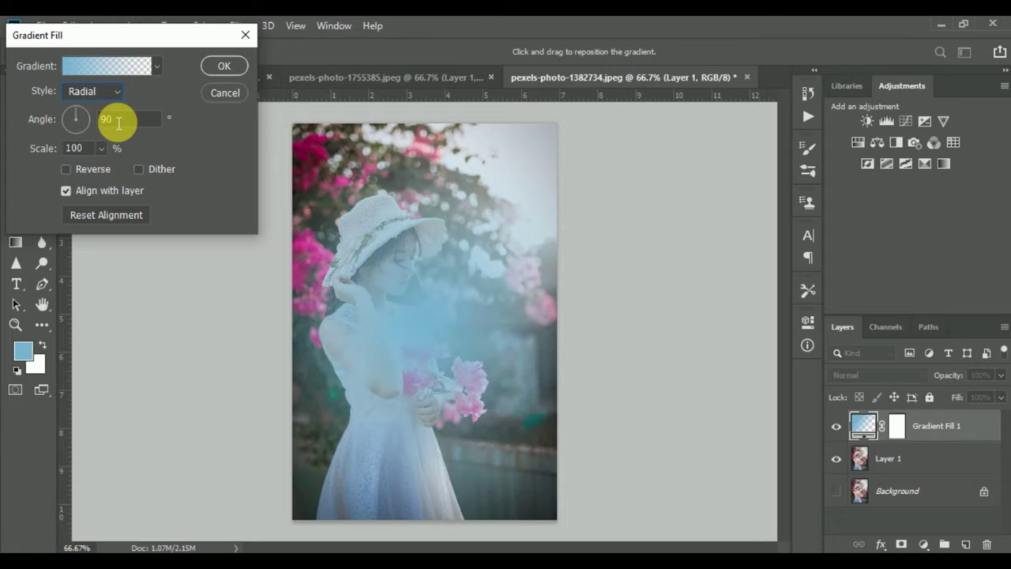
left_click_drag(399, 363, 354, 474)
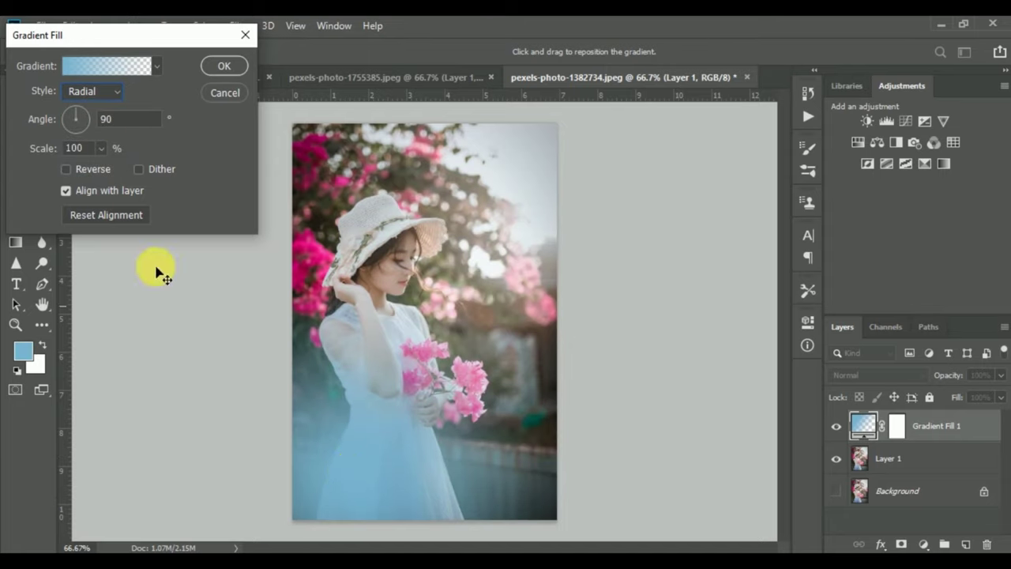
- Set the gradient's starting stop to near-white #f7f8fa sampled from the bright background
left_click(68, 65)
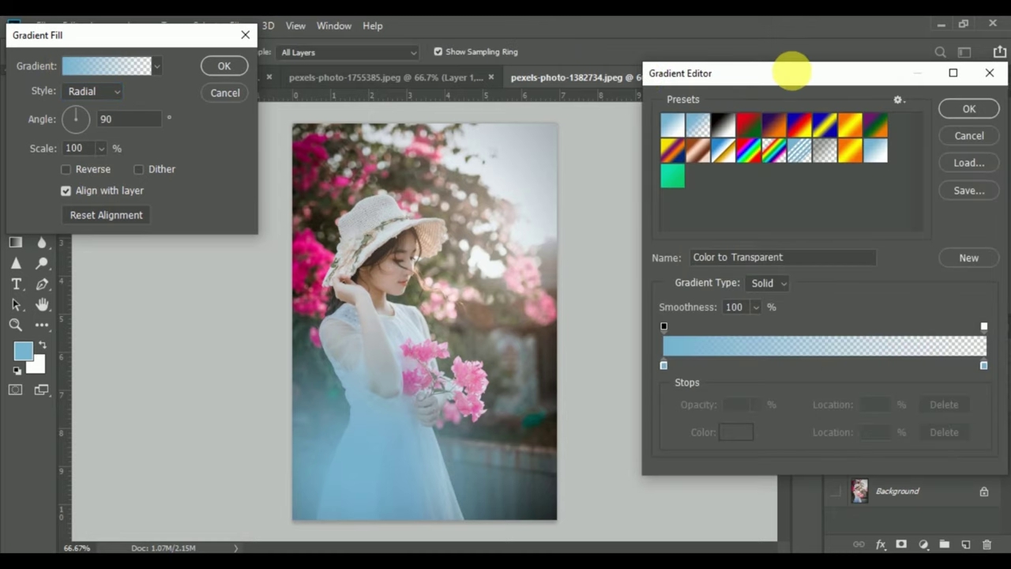
left_click_drag(807, 96, 823, 116)
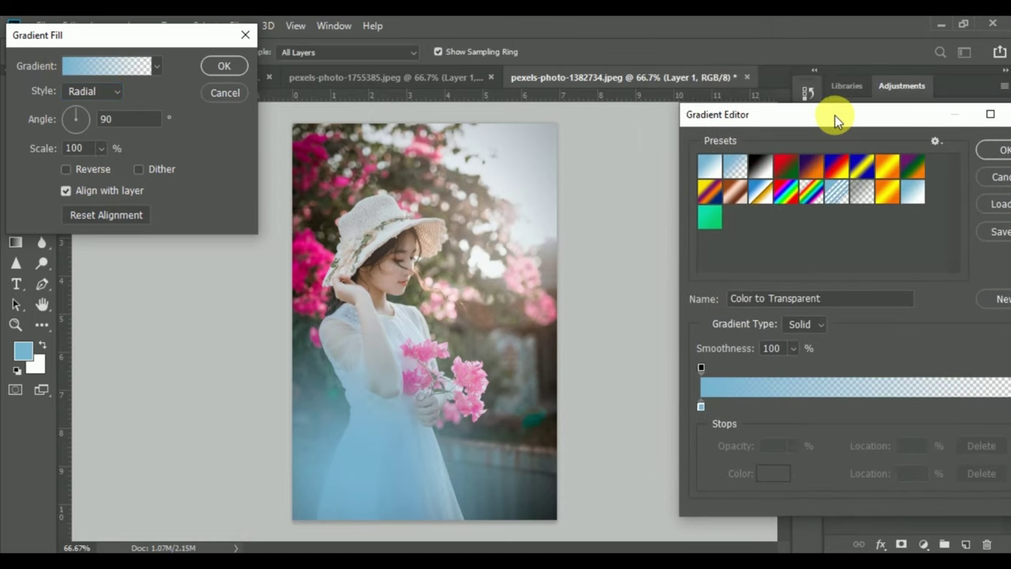
left_click(689, 406)
double_click(688, 407)
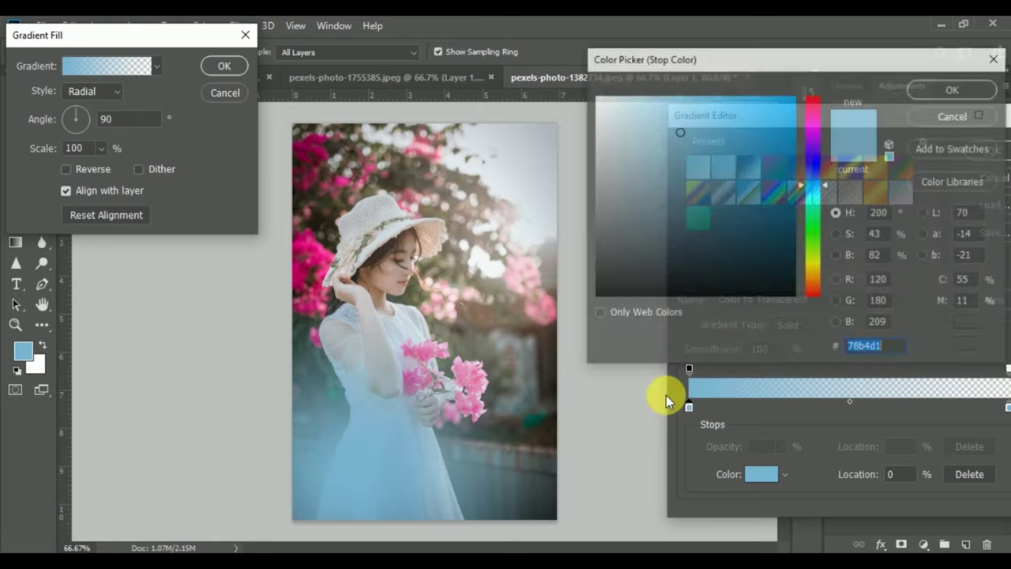
left_click(526, 233)
left_click_drag(526, 233, 526, 233)
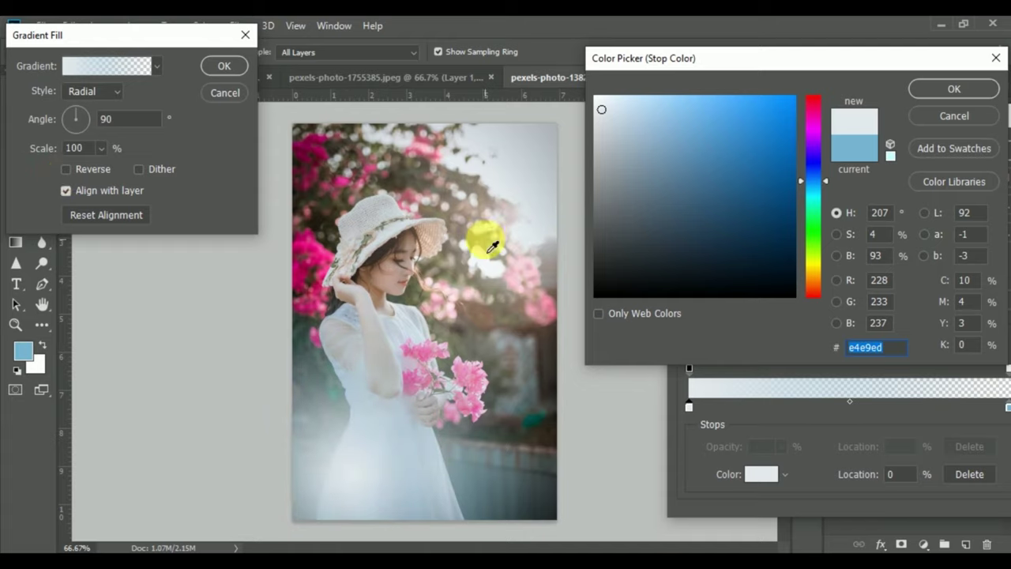
left_click(485, 271)
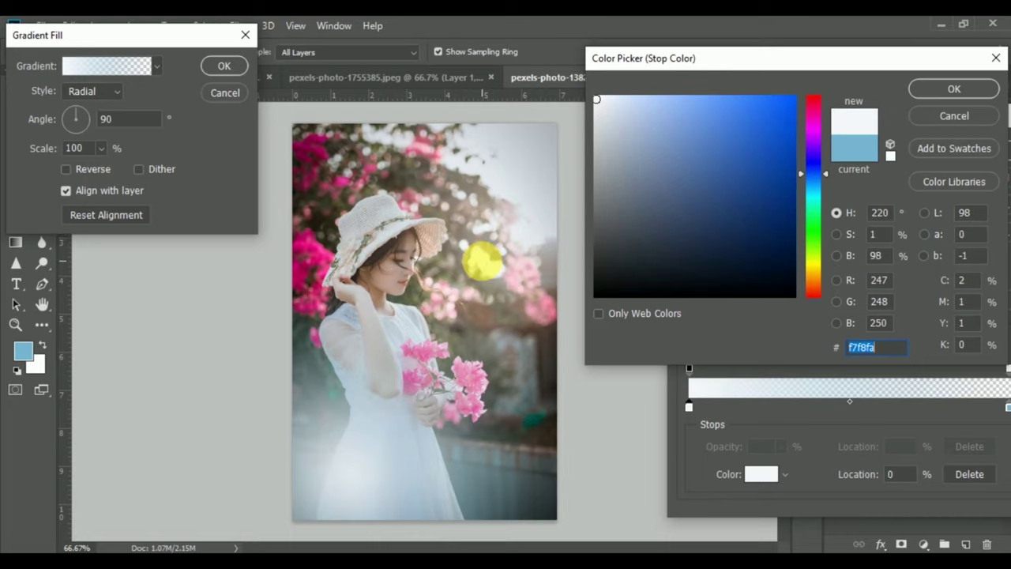
left_click(929, 91)
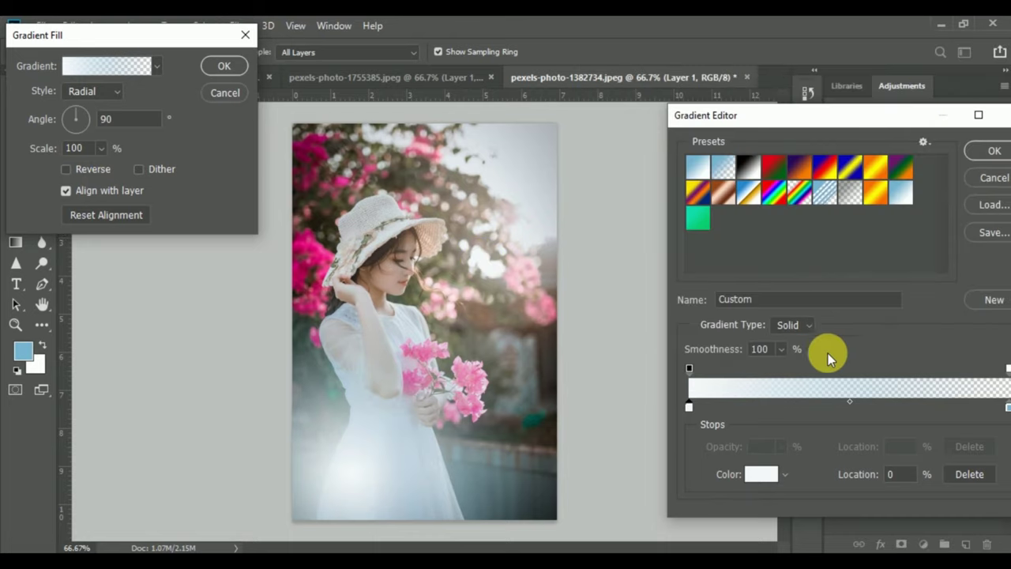
left_click(980, 150)
- Move the glow centre to the upper right beside her face and set Scale to 140%
mouse_move(387, 478)
left_mouse_down()
mouse_move(497, 241)
mouse_move(488, 248)
left_mouse_up()
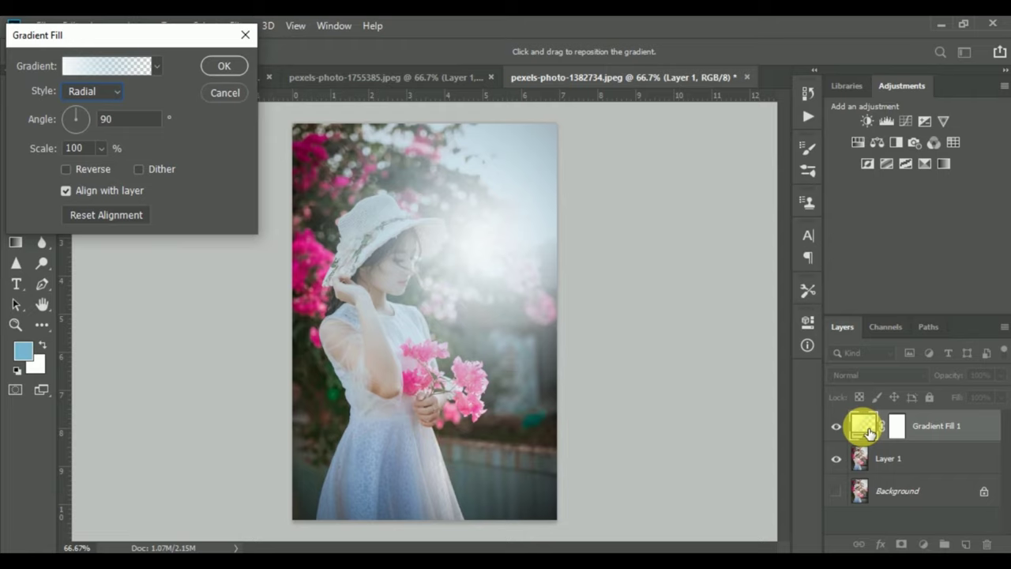
left_click(101, 148)
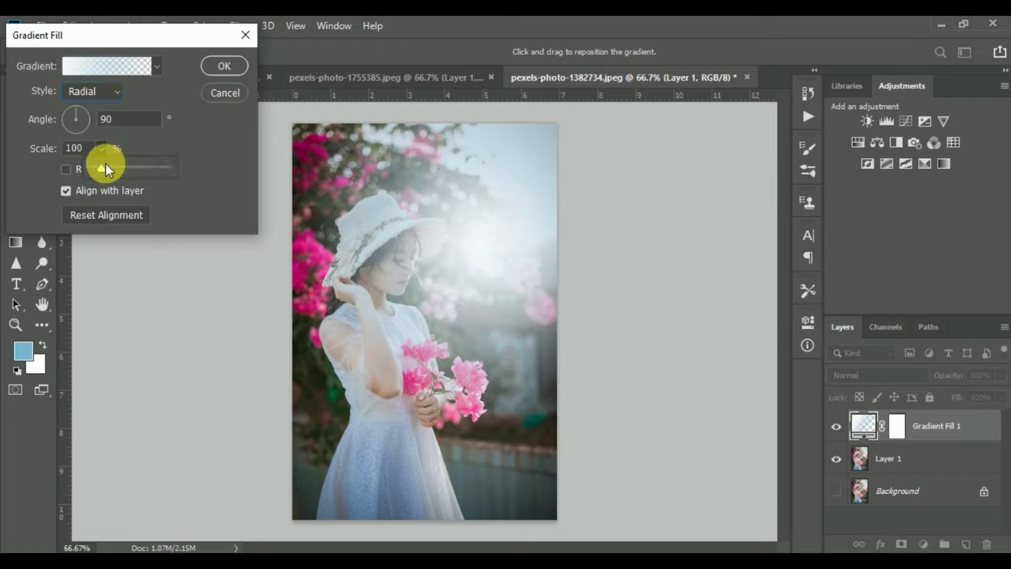
mouse_move(105, 166)
left_mouse_down()
mouse_move(187, 171)
mouse_move(103, 170)
left_mouse_up()
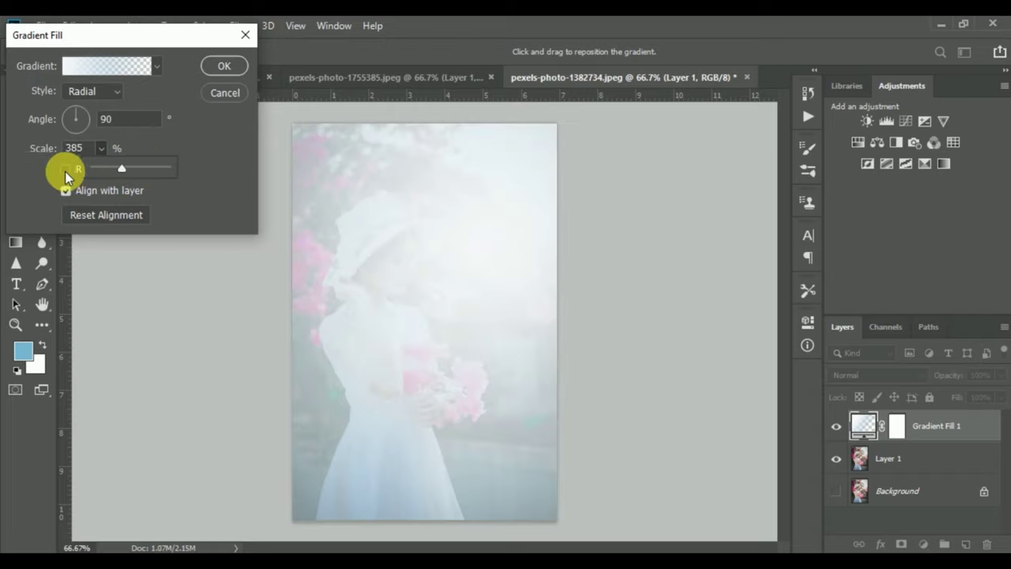
left_click(67, 169)
left_click(102, 149)
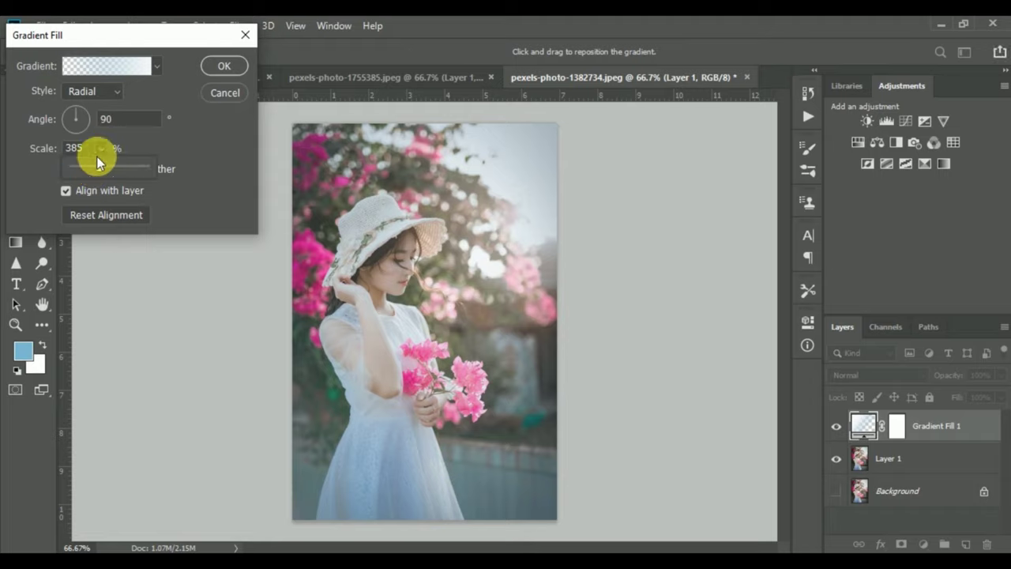
left_click(95, 170)
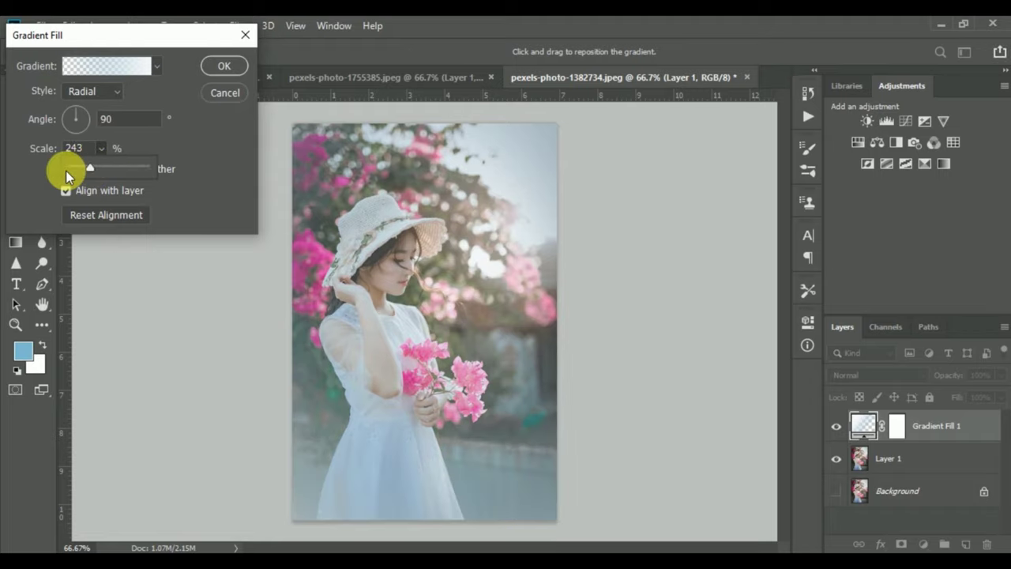
left_click(63, 171)
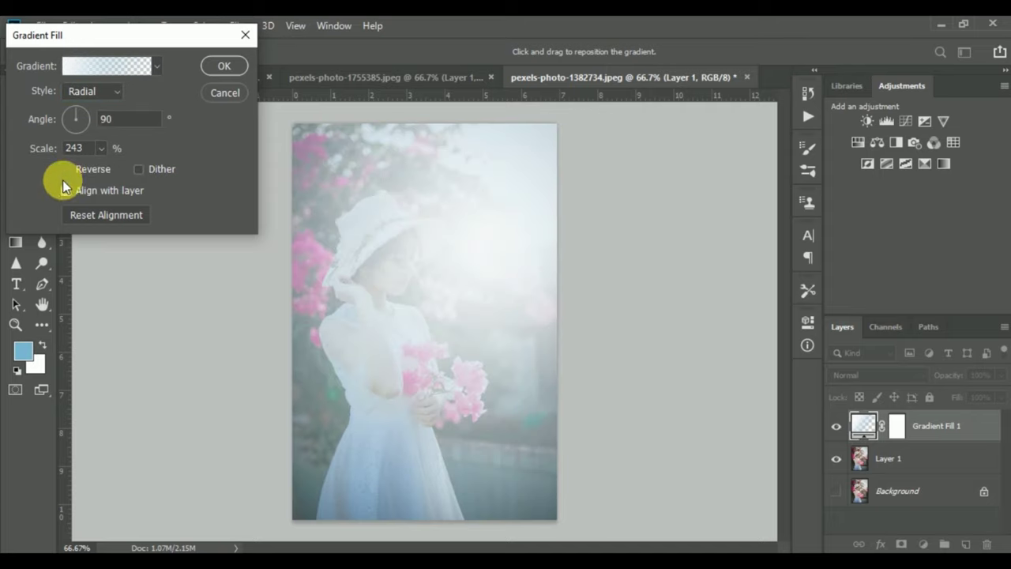
left_click(102, 149)
mouse_move(100, 170)
left_mouse_down()
mouse_move(82, 169)
mouse_move(96, 171)
left_mouse_up()
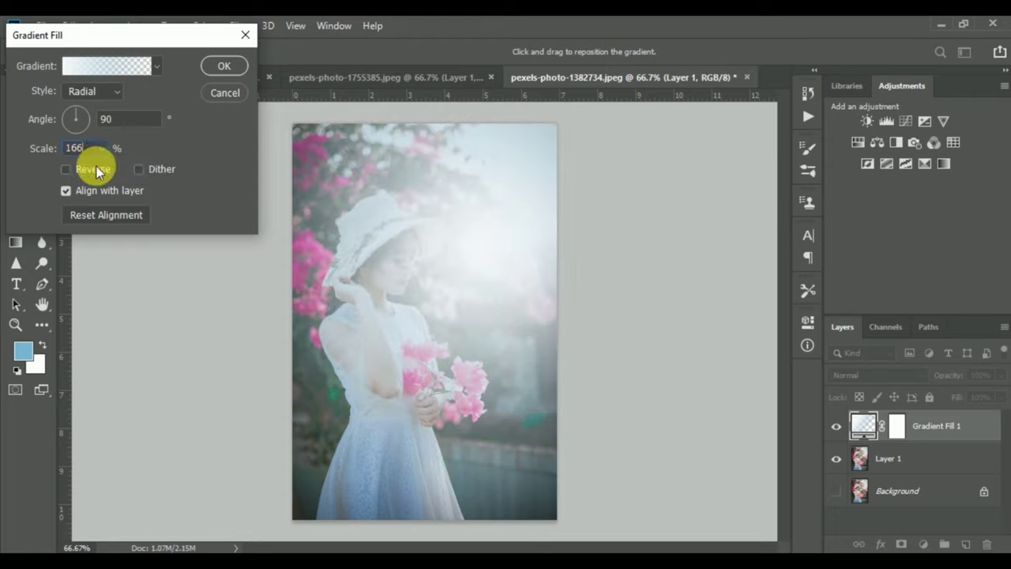
type("1")
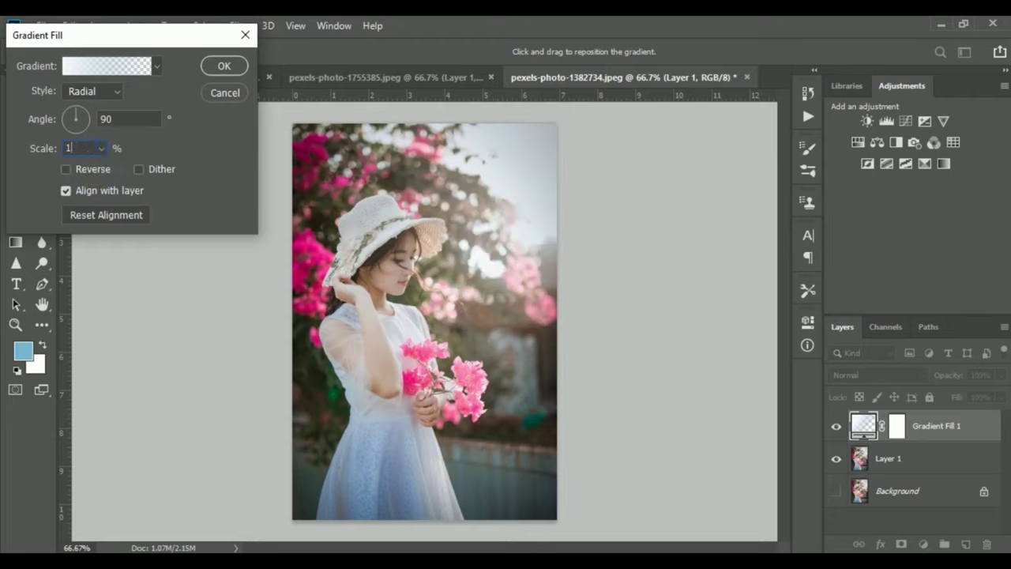
type("40")
key("Return")
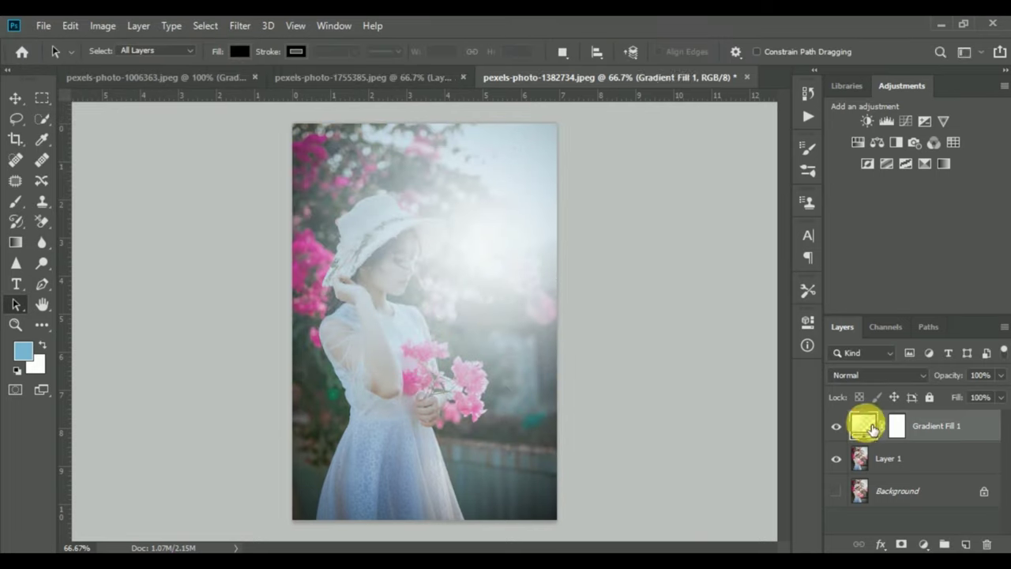
- Edit Gradient Fill 1 to place a white stop at 10% and the midpoint at 29%
double_click(869, 427)
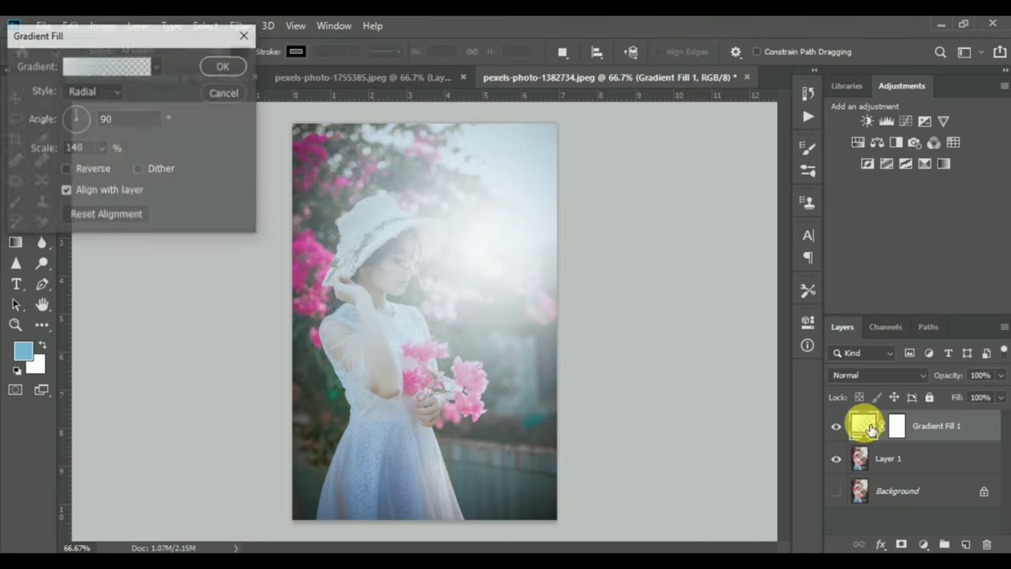
left_click(68, 71)
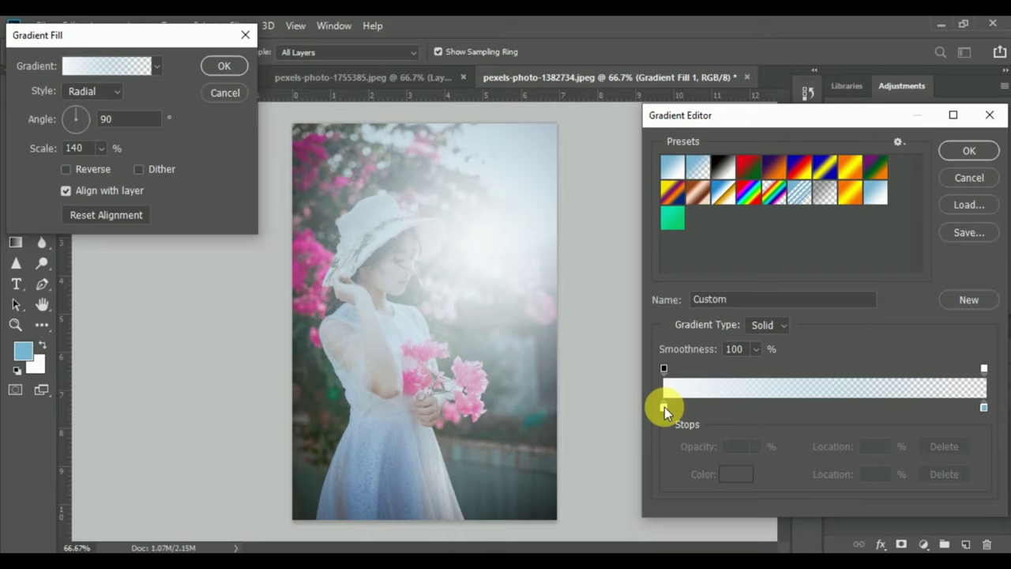
left_click_drag(664, 407, 699, 407)
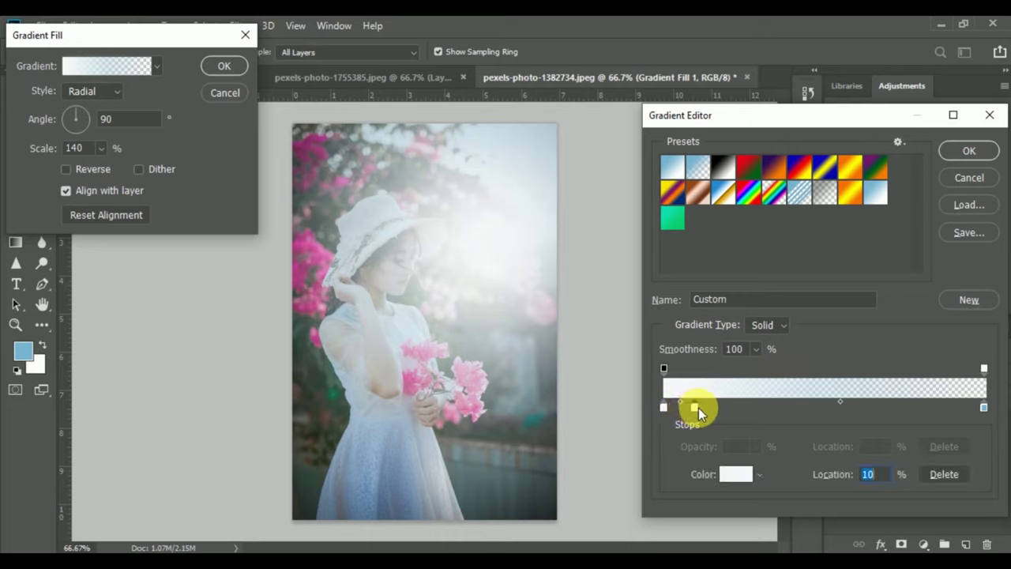
key("alt")
left_click_drag(840, 401, 782, 402)
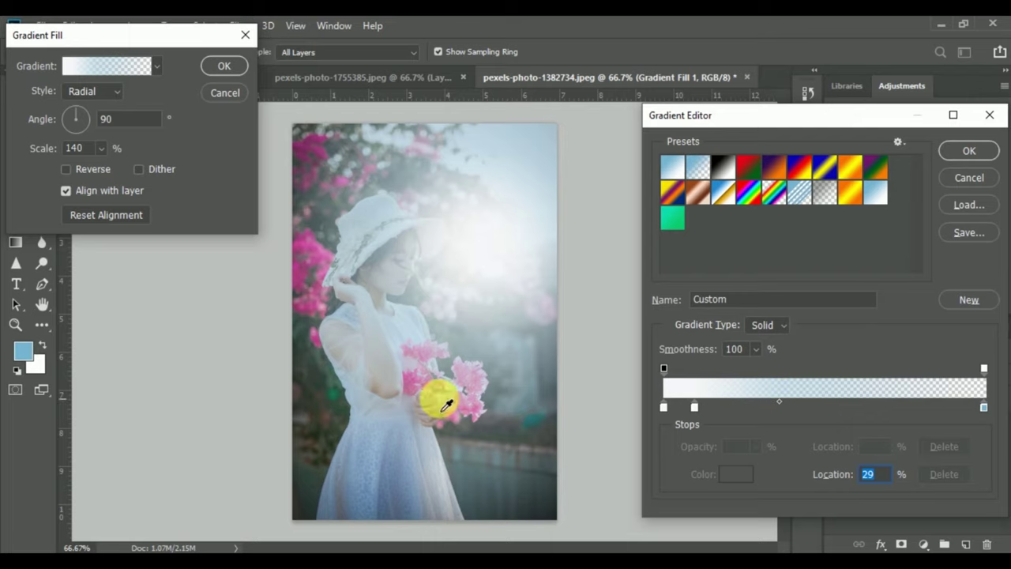
left_click(970, 152)
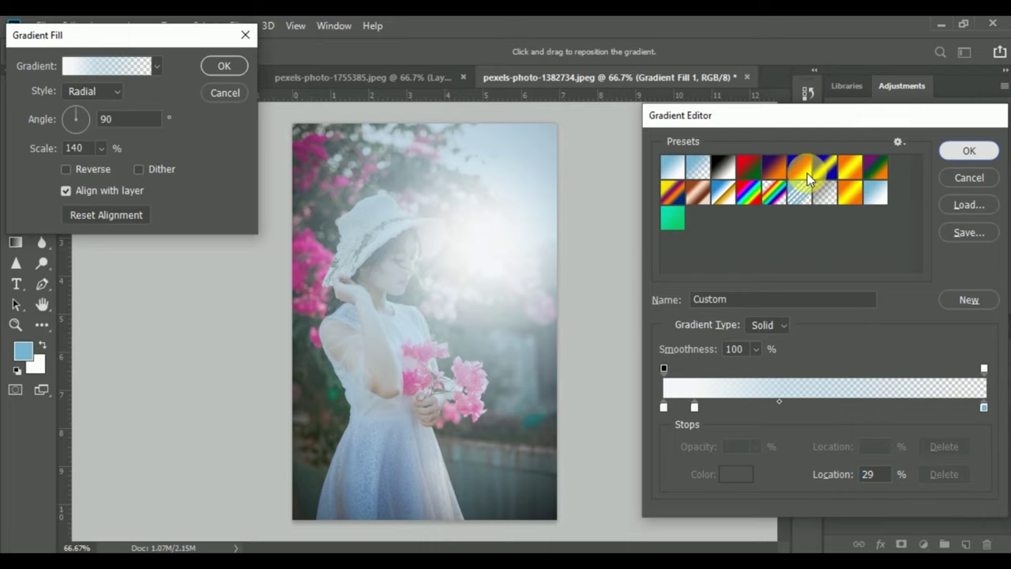
left_click(229, 66)
left_click(225, 66)
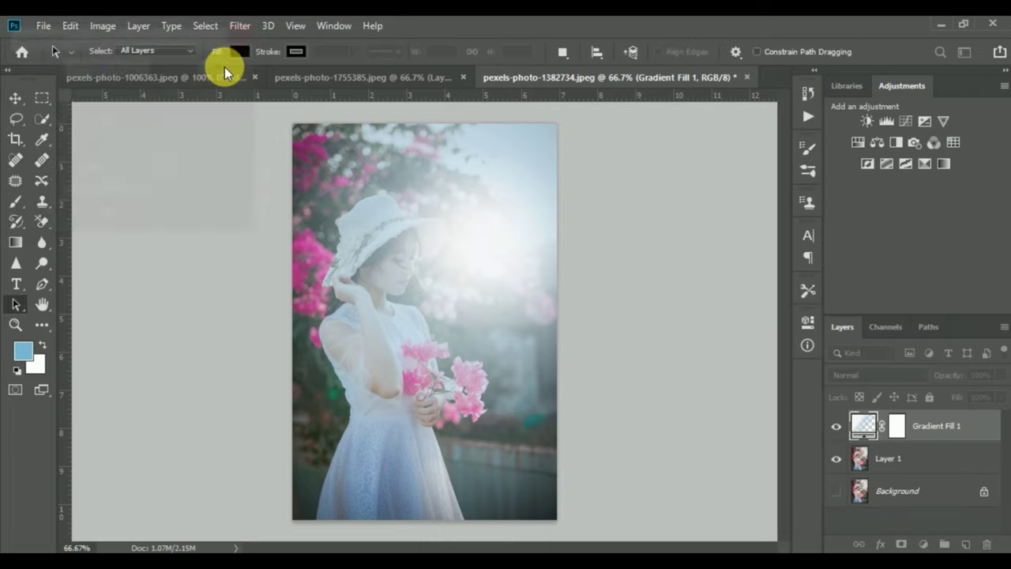
left_click(837, 427)
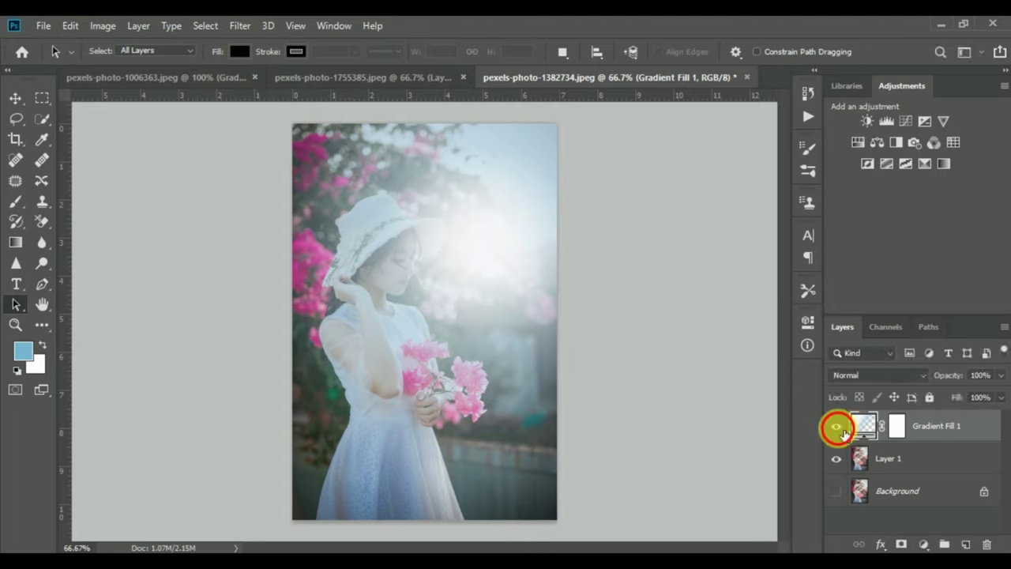
left_click(836, 428)
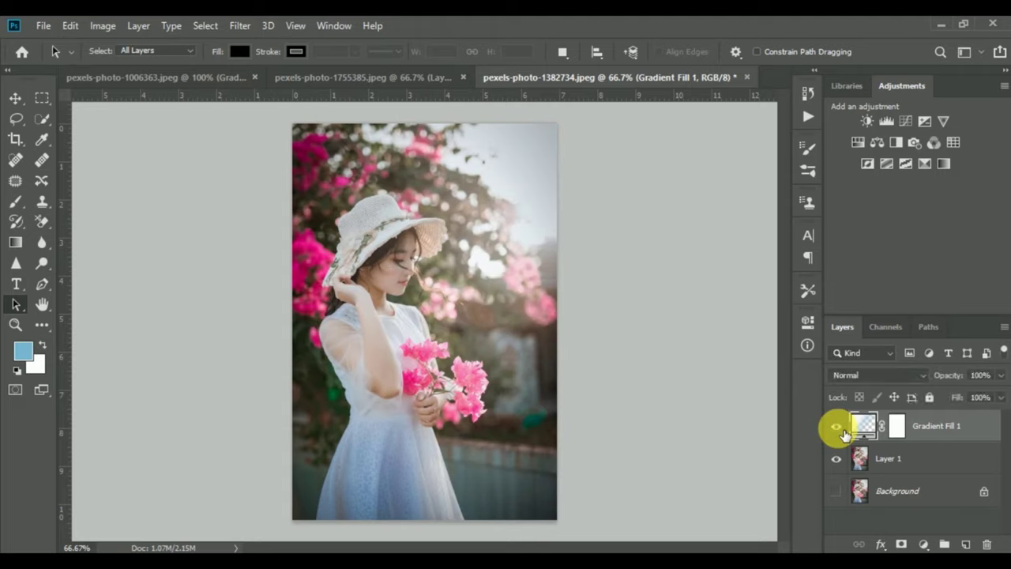
left_click(837, 427)
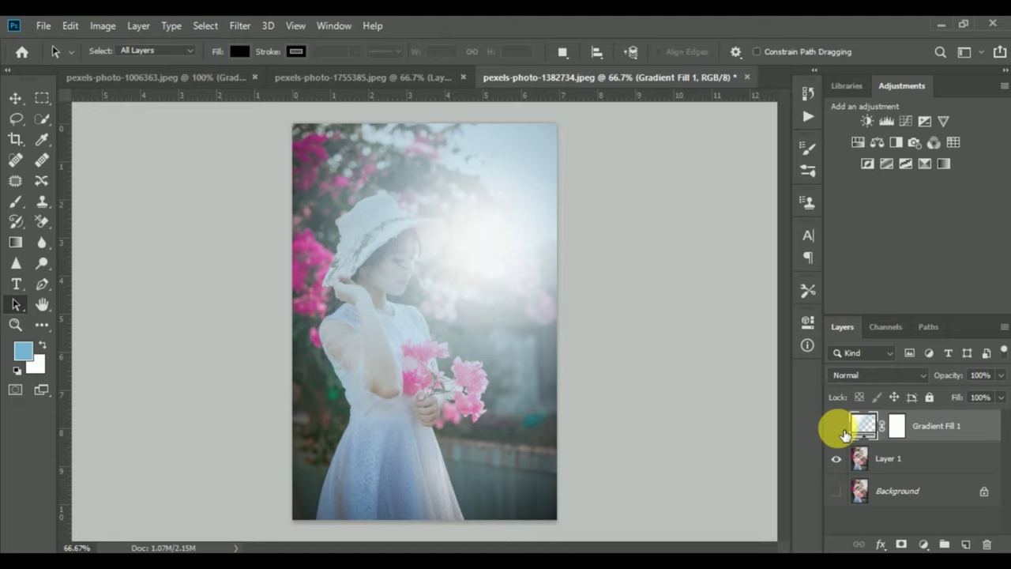
left_click(837, 426)
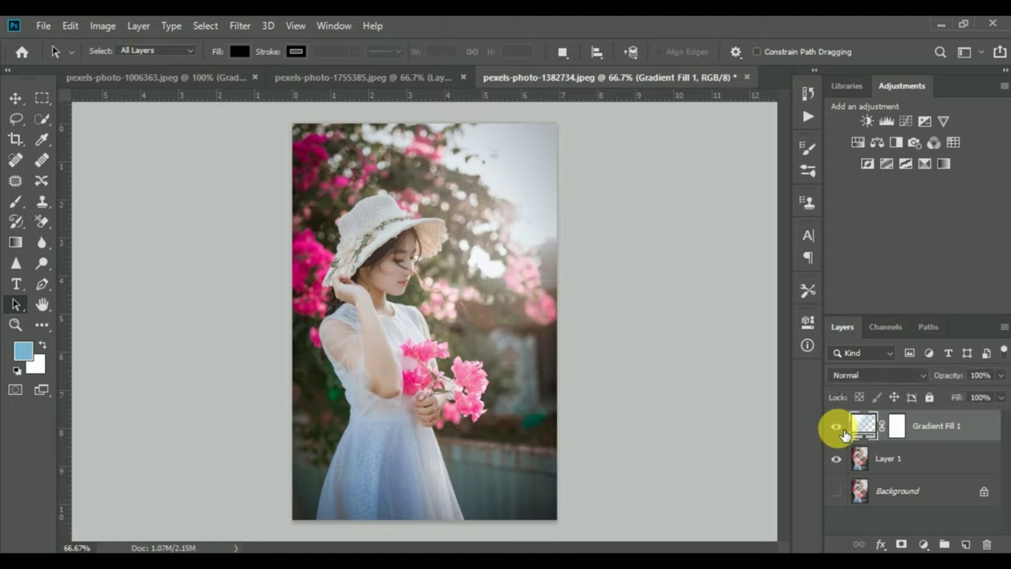